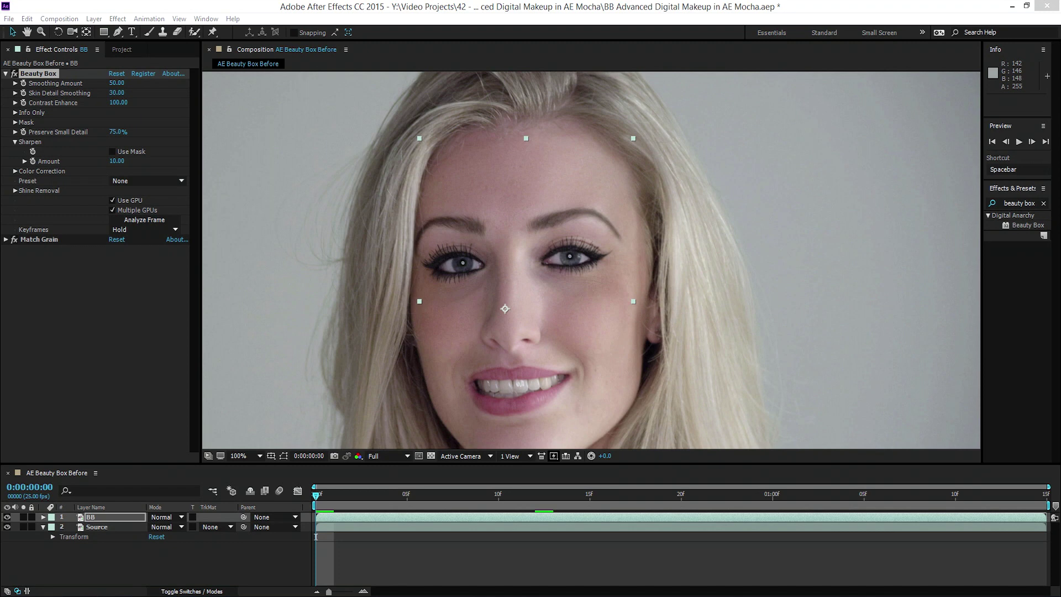
Compare the model's skin before and after smoothing by toggling the BB layer's visibility and inspecting the forehead, cheeks and chin up close.
{"action": "left_click", "coordinate": [7, 517]}
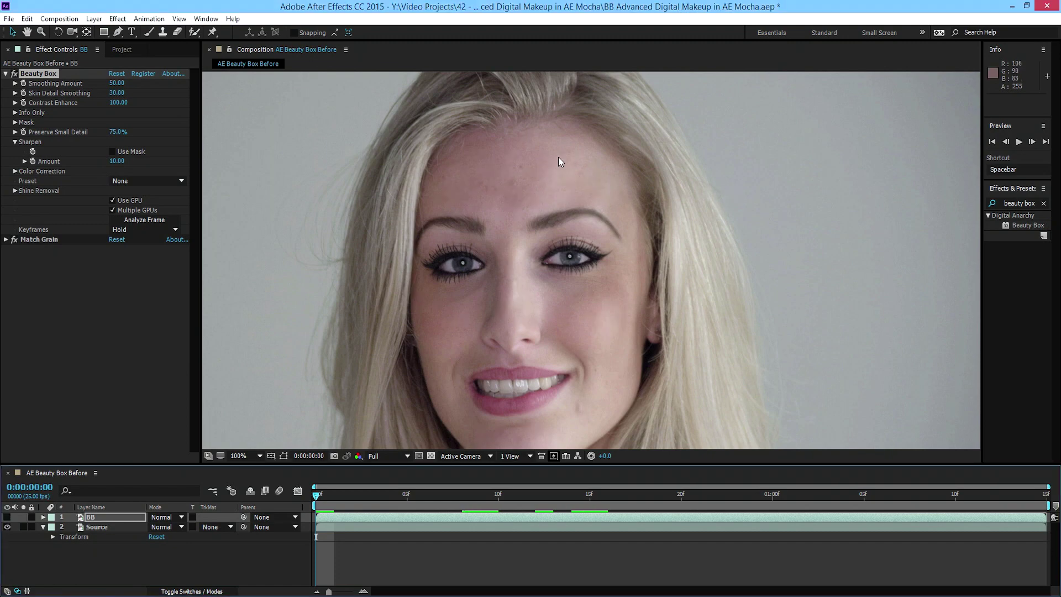
{"action": "key", "text": "period"}
{"action": "left_click_drag", "start_coordinate": [463, 142], "coordinate": [480, 46]}
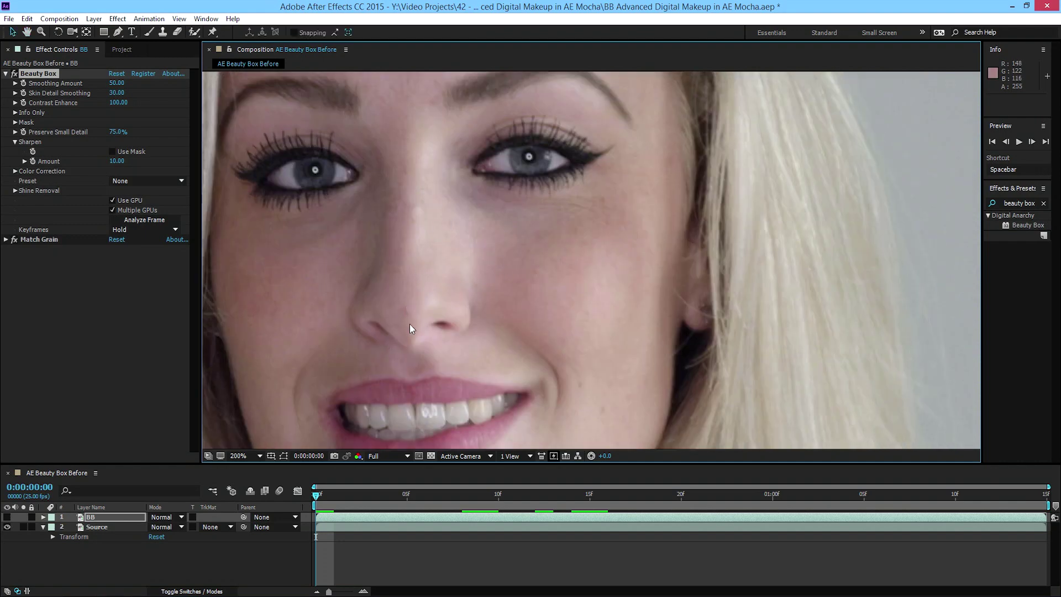
{"action": "left_click_drag", "start_coordinate": [628, 381], "coordinate": [584, 172]}
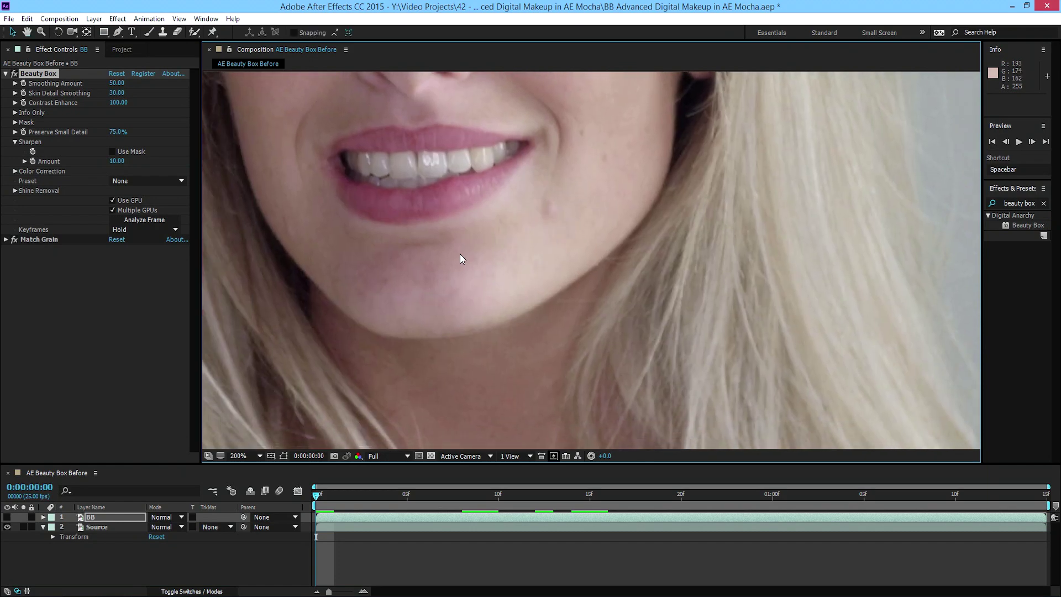
{"action": "scroll", "coordinate": [443, 264], "scroll_direction": "down", "scroll_amount": 1}
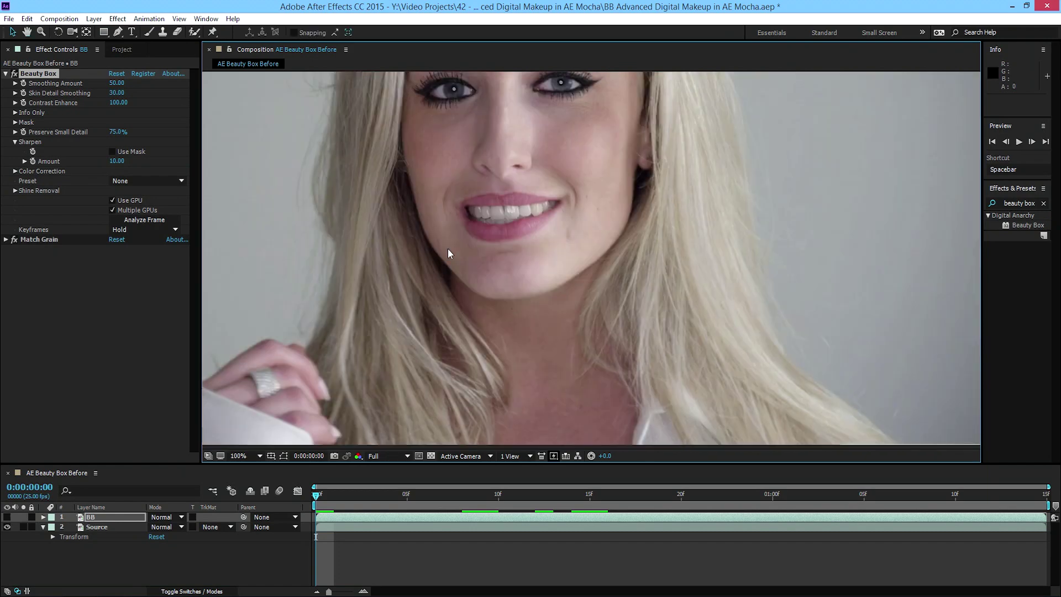
{"action": "left_click_drag", "start_coordinate": [497, 189], "coordinate": [530, 321]}
{"action": "scroll", "coordinate": [596, 265], "scroll_direction": "down", "scroll_amount": 1}
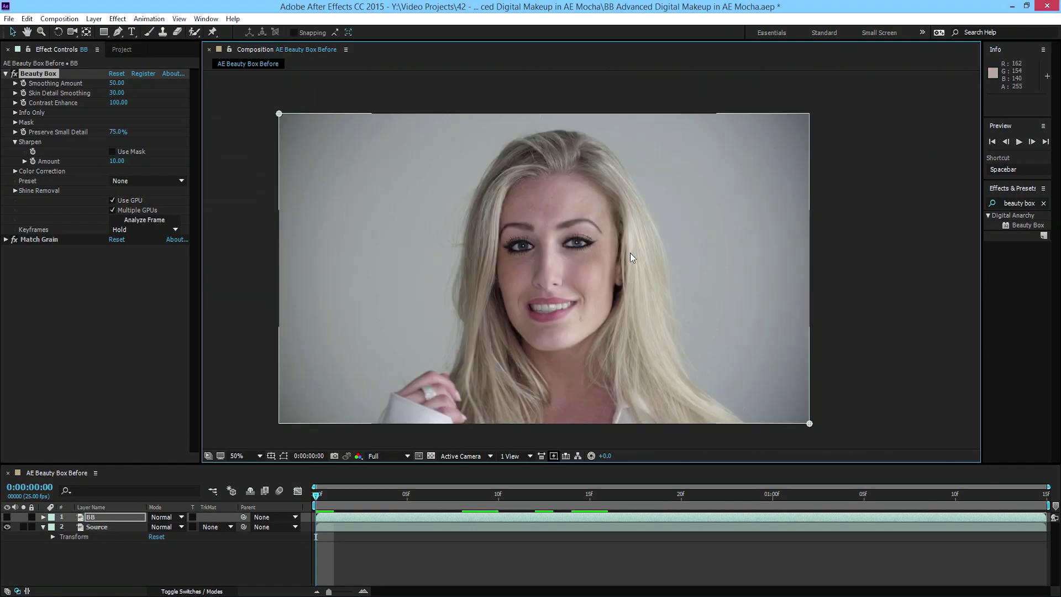
{"action": "key", "text": "period"}
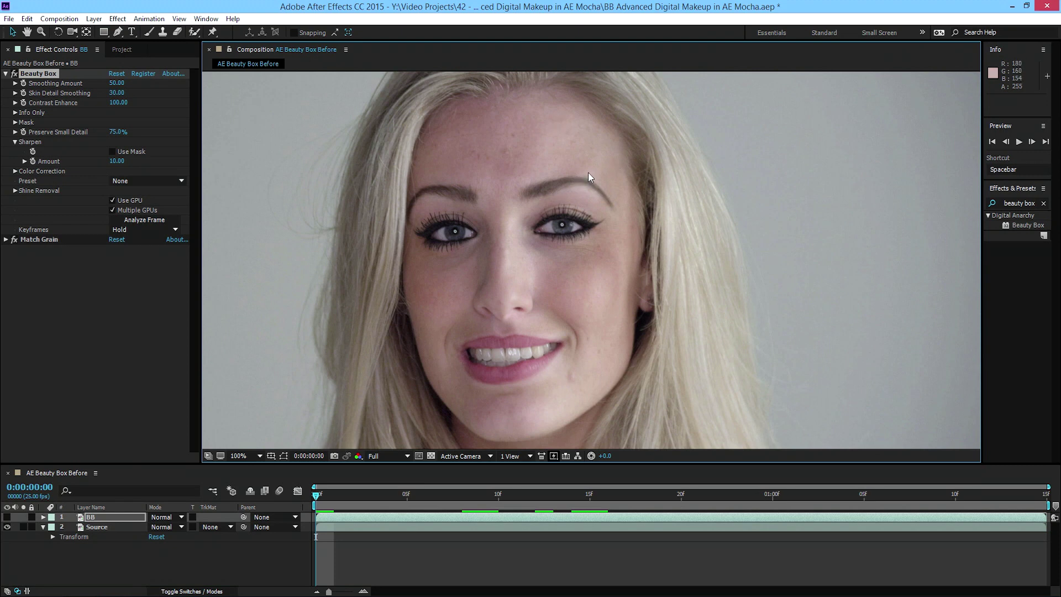
{"action": "left_click", "coordinate": [7, 517]}
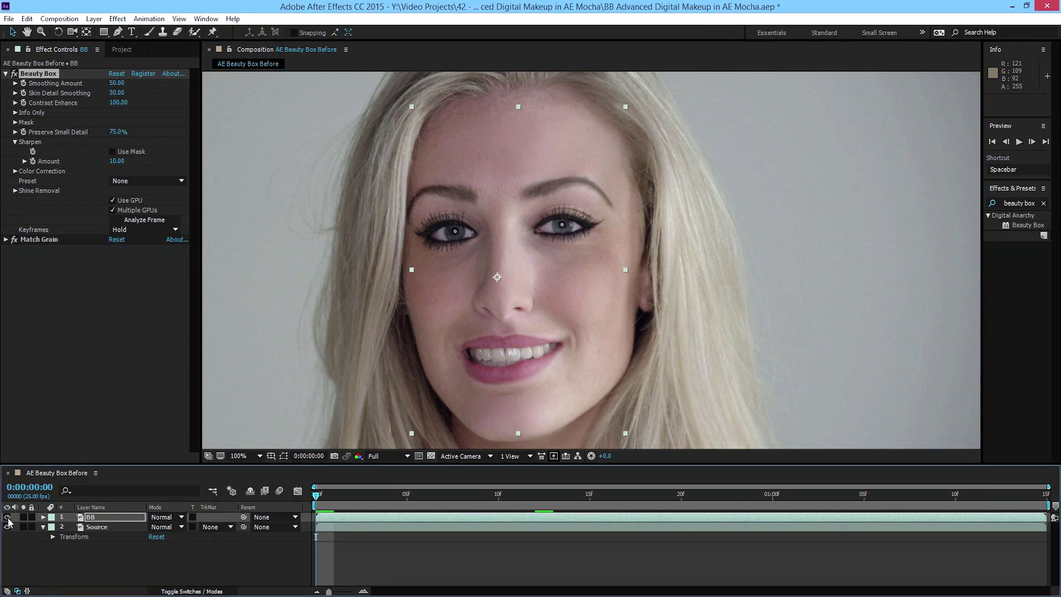
{"action": "left_click", "coordinate": [7, 517]}
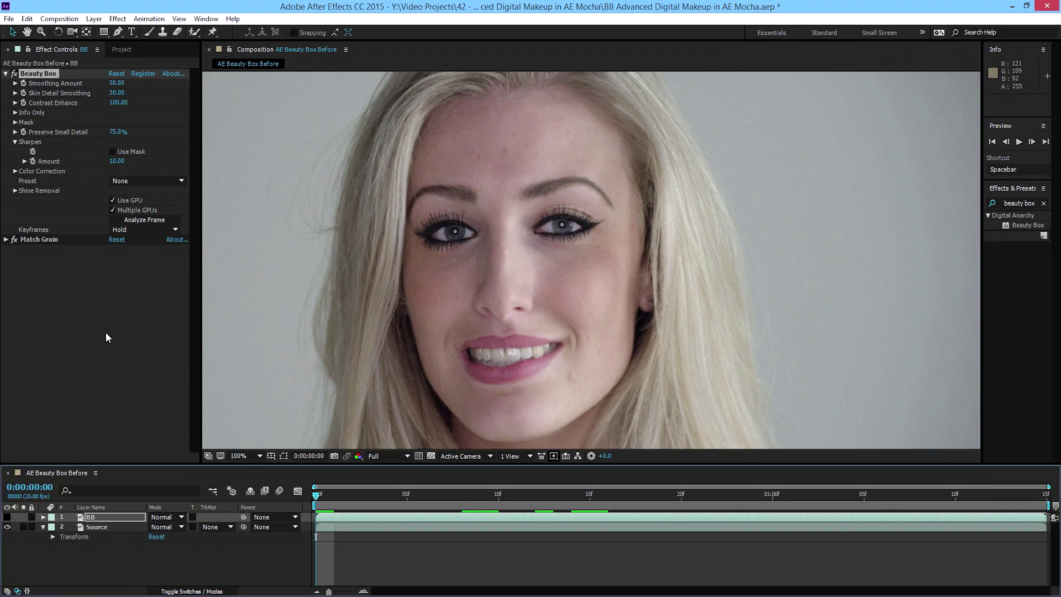
Remove the Beauty Box effect from the BB layer and delete the BB layer.
{"action": "left_click", "coordinate": [55, 75]}
{"action": "key", "text": "Delete"}
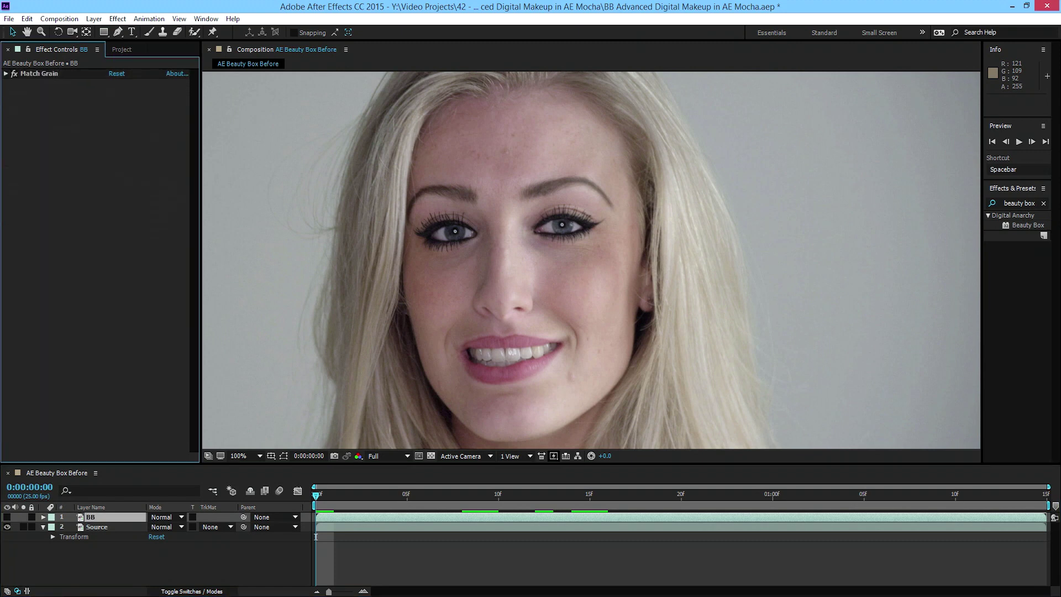
{"action": "left_click", "coordinate": [111, 518]}
{"action": "key", "text": "Delete"}
Duplicate the Source layer as BB and apply the Beauty Box effect to the copy.
{"action": "left_click", "coordinate": [111, 518]}
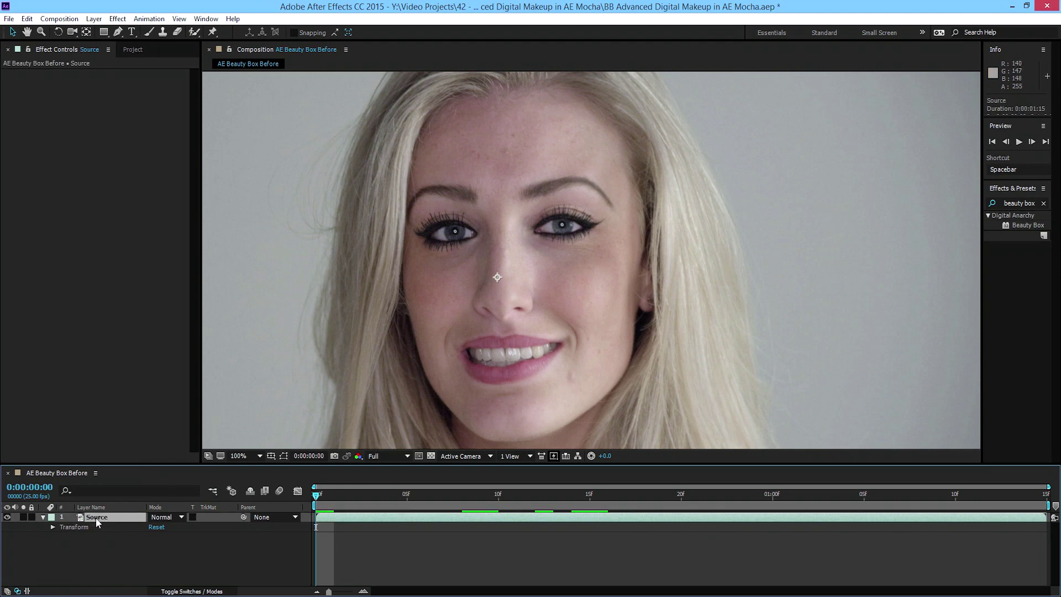
{"action": "key", "text": "ctrl+d"}
{"action": "key", "text": "Return"}
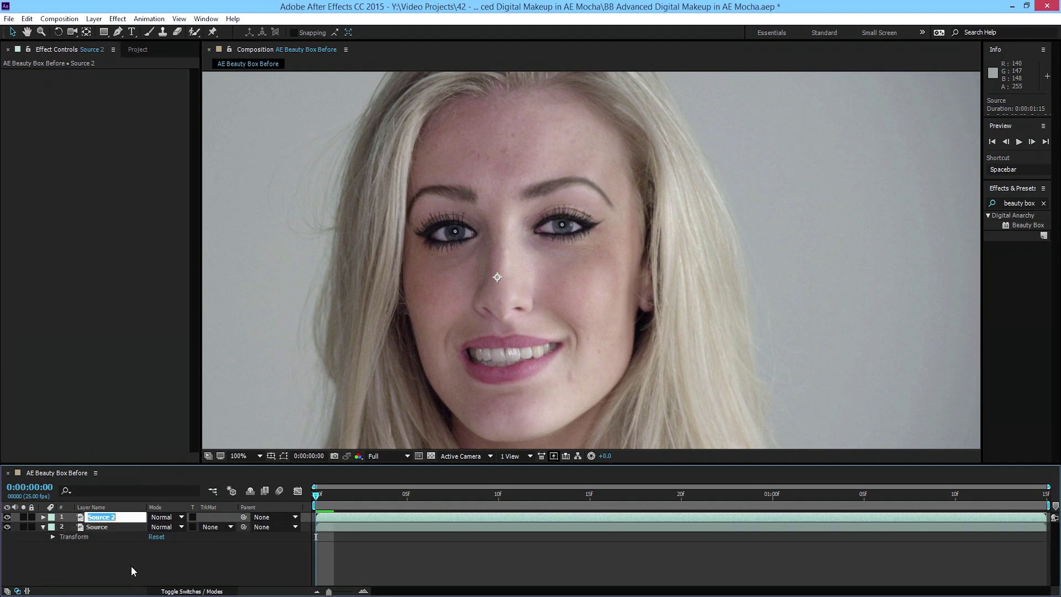
{"action": "type", "text": "BB"}
{"action": "key", "text": "Return"}
{"action": "left_click_drag", "start_coordinate": [1025, 224], "coordinate": [97, 520]}
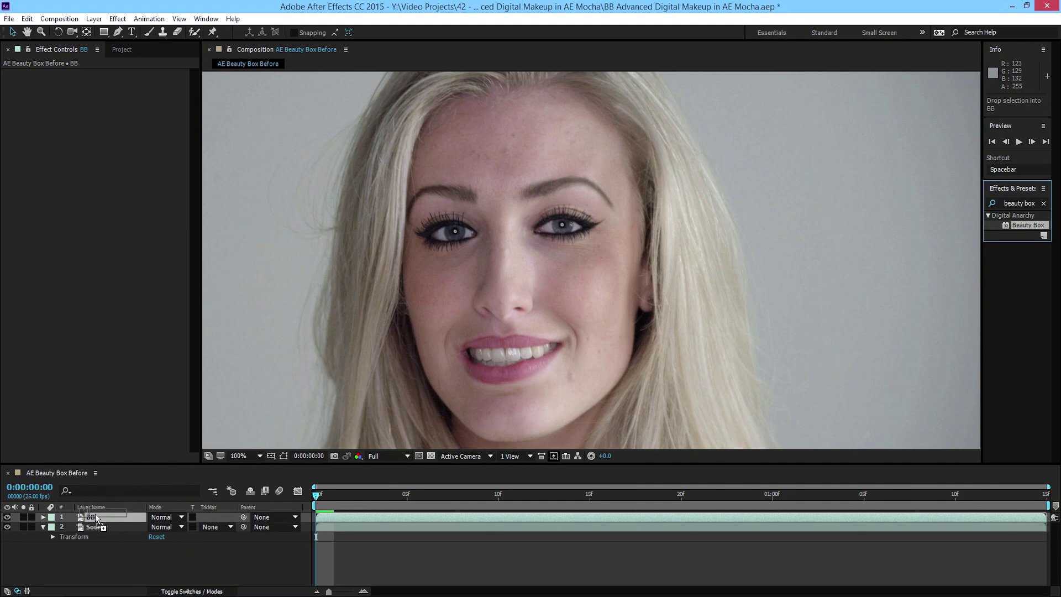
Send the BB layer to mocha AE and create the project AE Beauty Box Before for frames 0 to 39, overwriting the existing file.
{"action": "left_click", "coordinate": [118, 20]}
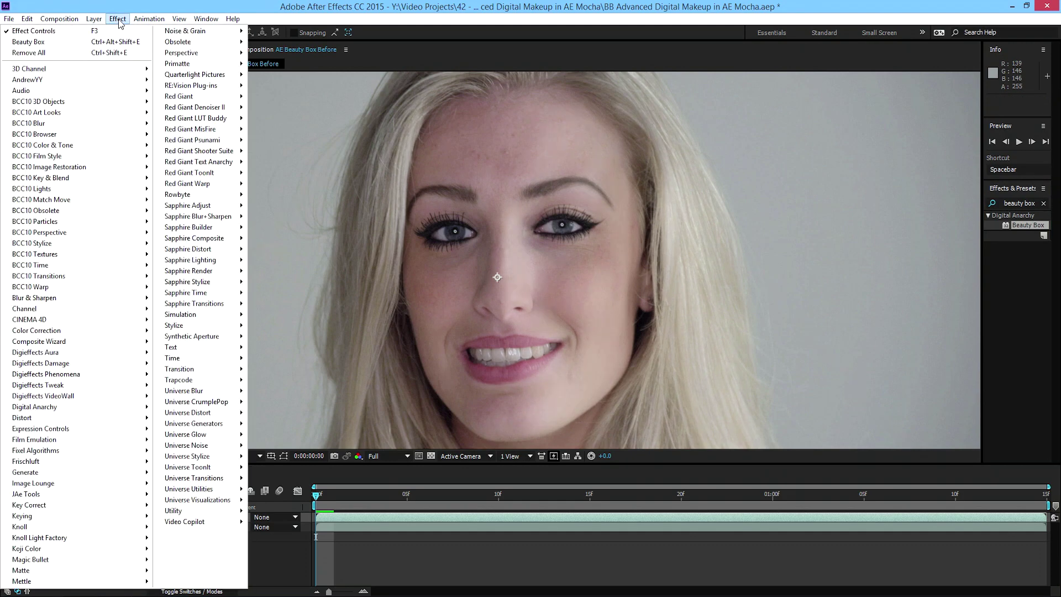
{"action": "mouse_move", "coordinate": [137, 19]}
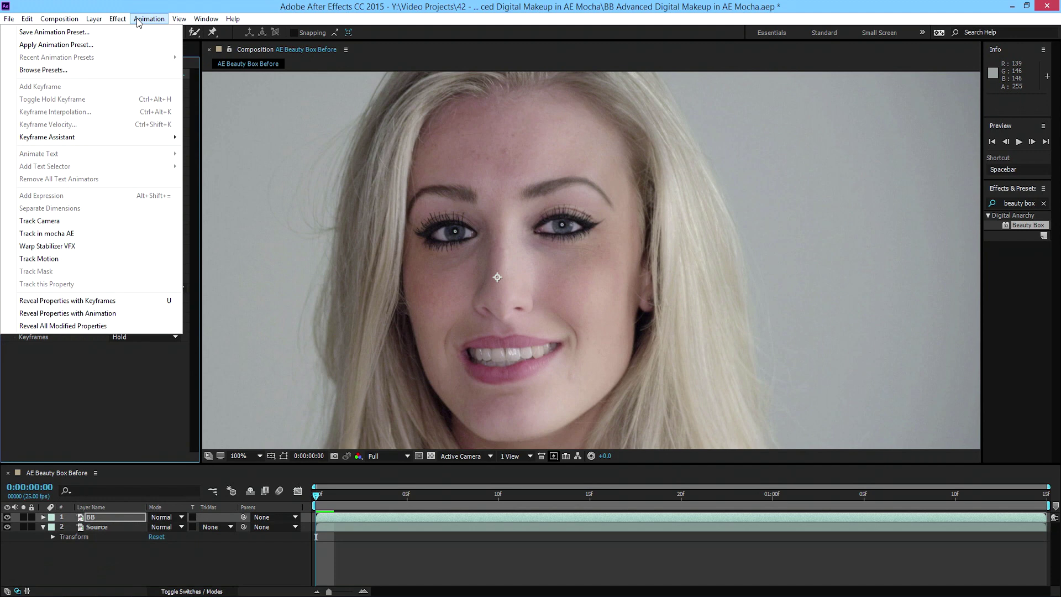
{"action": "left_click", "coordinate": [132, 233]}
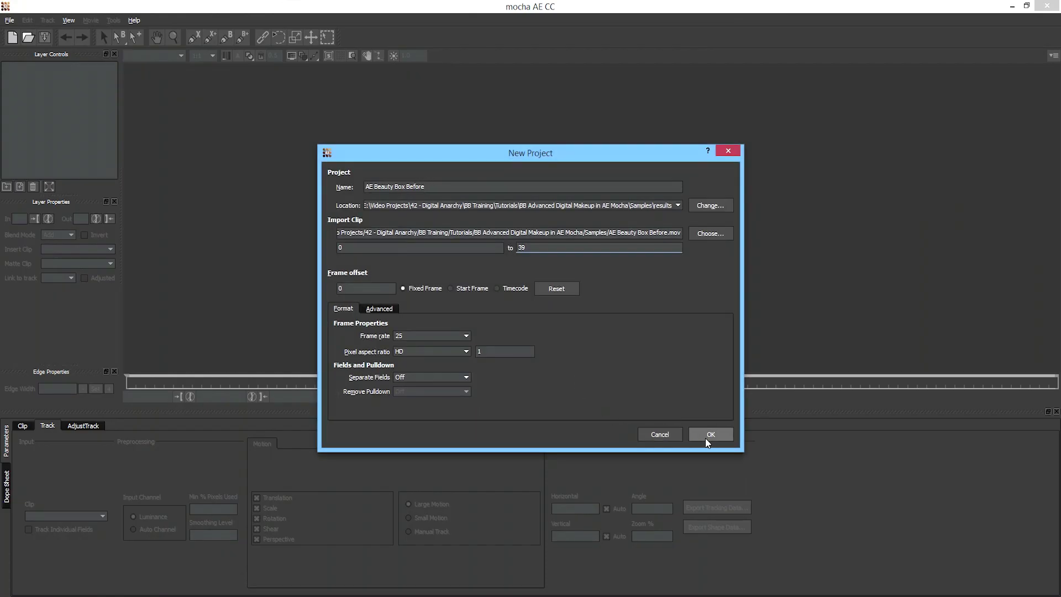
{"action": "left_click", "coordinate": [708, 439]}
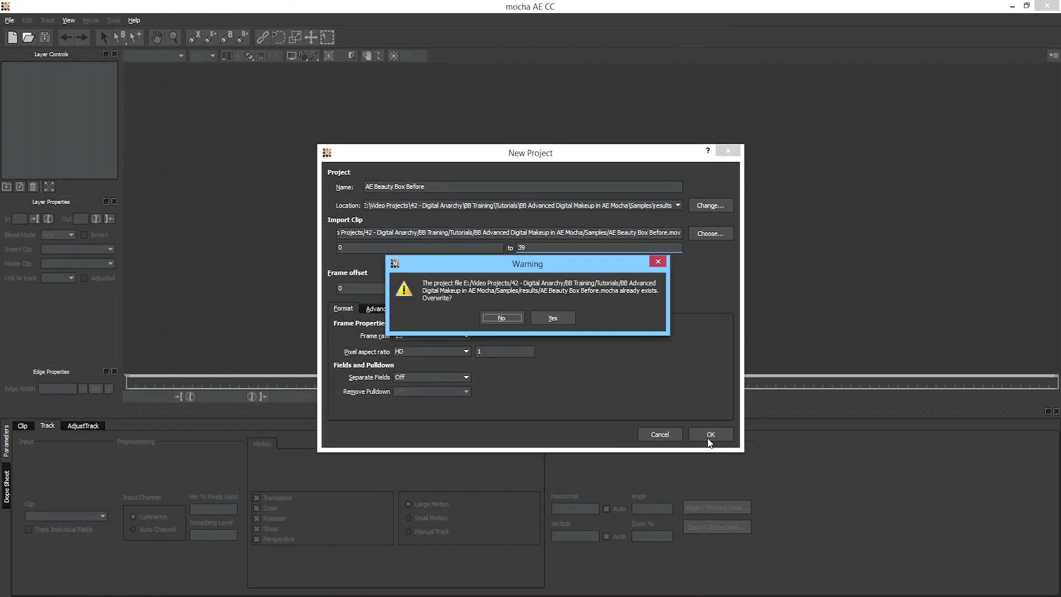
{"action": "left_click", "coordinate": [552, 319]}
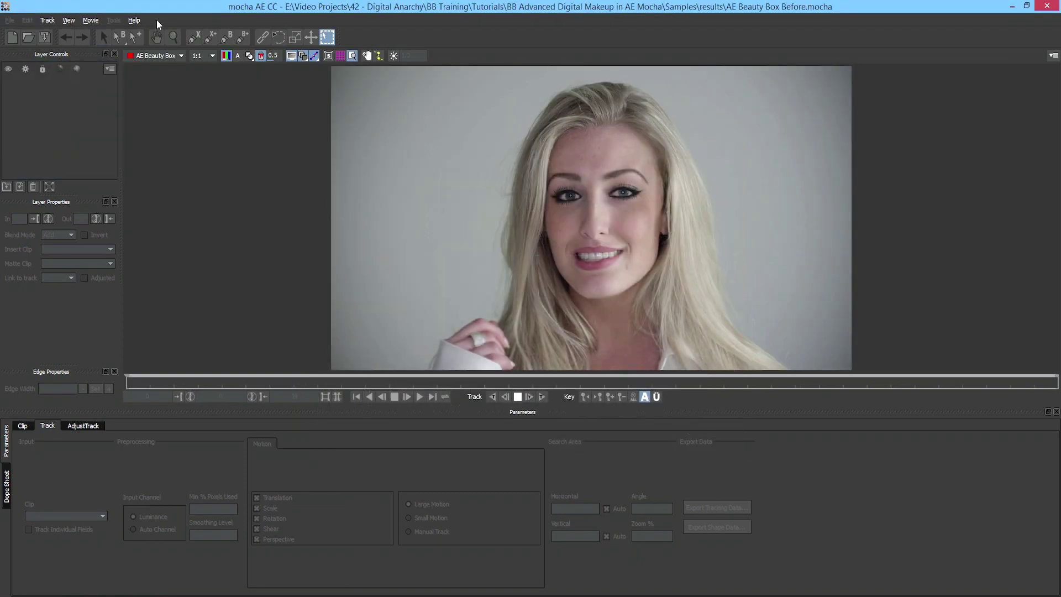
Draw a closed X-spline around the forehead, following the hairline and the upper edge of both eyebrows, and round its curves.
{"action": "key", "text": "z"}
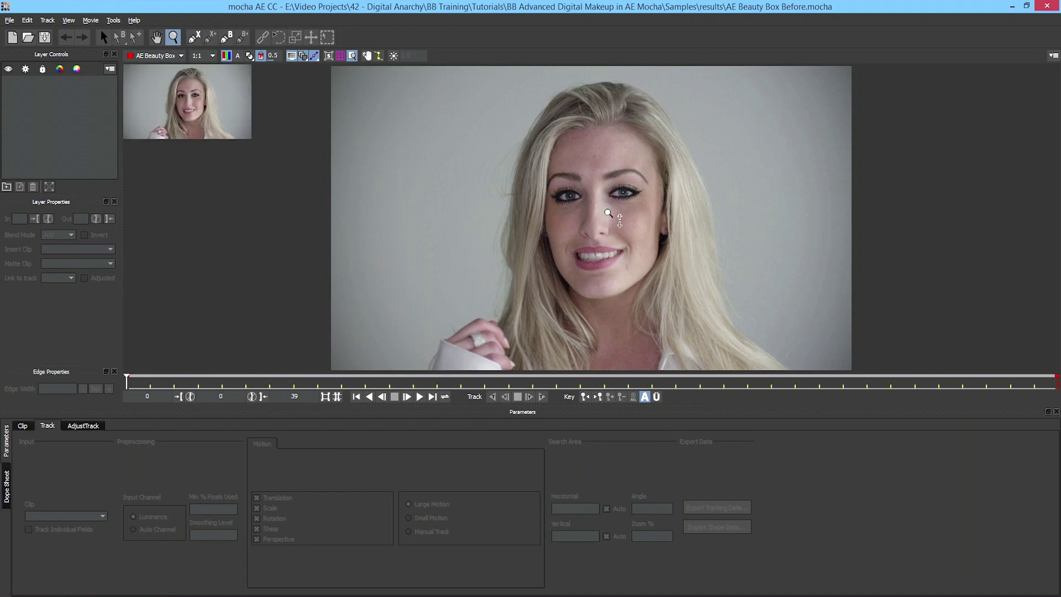
{"action": "left_click_drag", "start_coordinate": [608, 209], "coordinate": [613, 151]}
{"action": "key", "text": "x"}
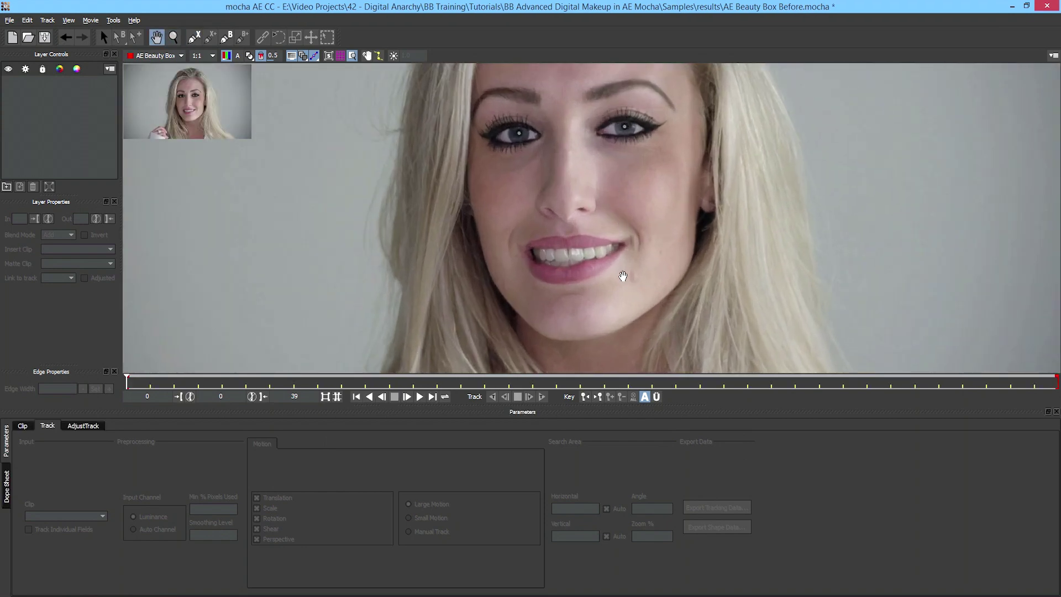
{"action": "left_click_drag", "start_coordinate": [608, 111], "coordinate": [618, 229]}
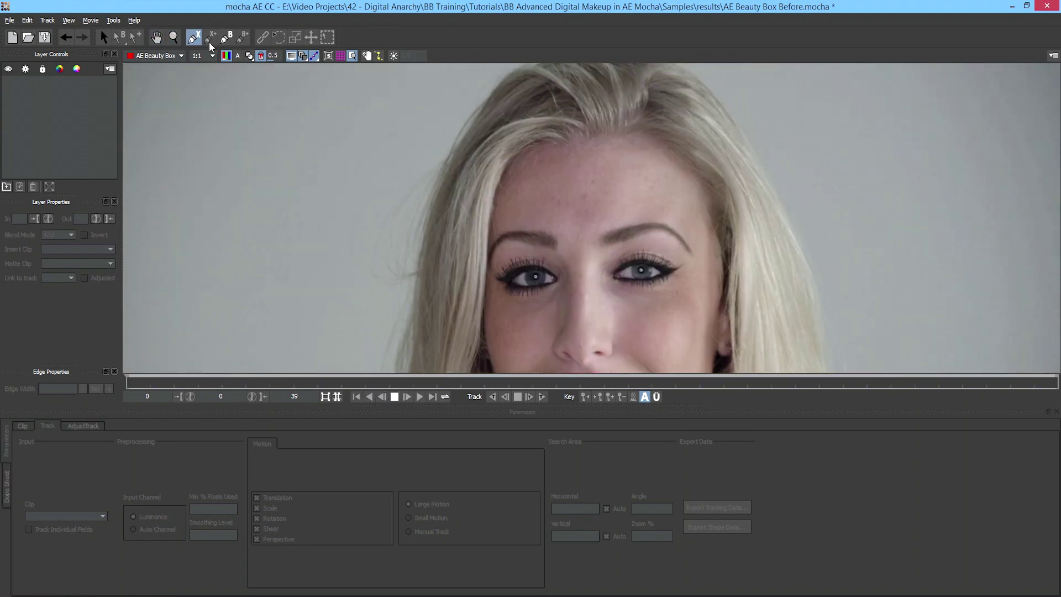
{"action": "left_click", "coordinate": [195, 42]}
{"action": "left_click", "coordinate": [501, 226]}
{"action": "left_click", "coordinate": [512, 194]}
{"action": "left_click", "coordinate": [537, 167]}
{"action": "left_click", "coordinate": [587, 157]}
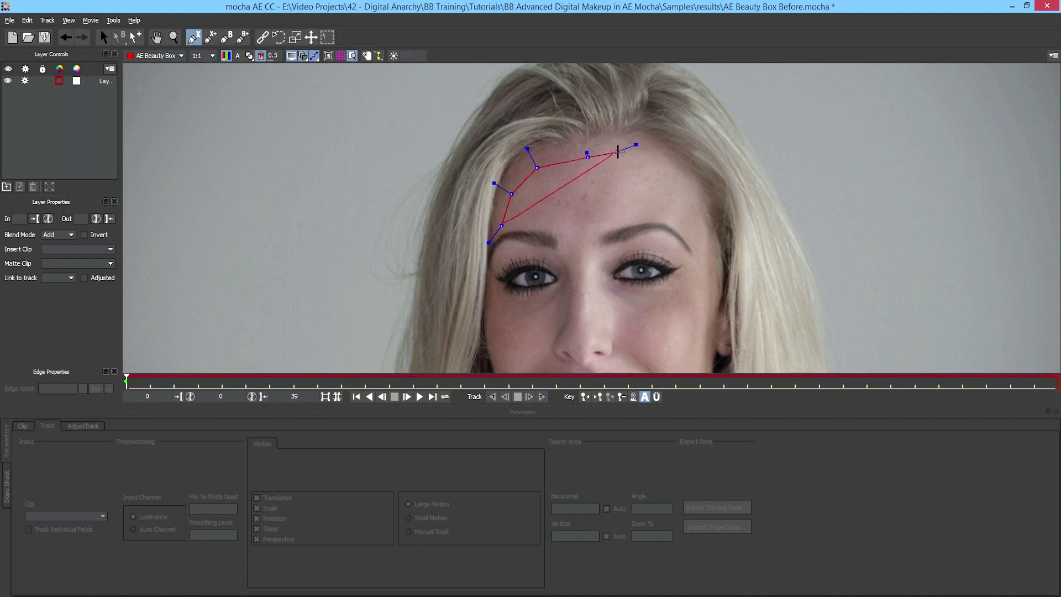
{"action": "left_click", "coordinate": [619, 152]}
{"action": "left_click", "coordinate": [636, 155]}
{"action": "left_click", "coordinate": [648, 161]}
{"action": "left_click", "coordinate": [681, 182]}
{"action": "left_click", "coordinate": [693, 195]}
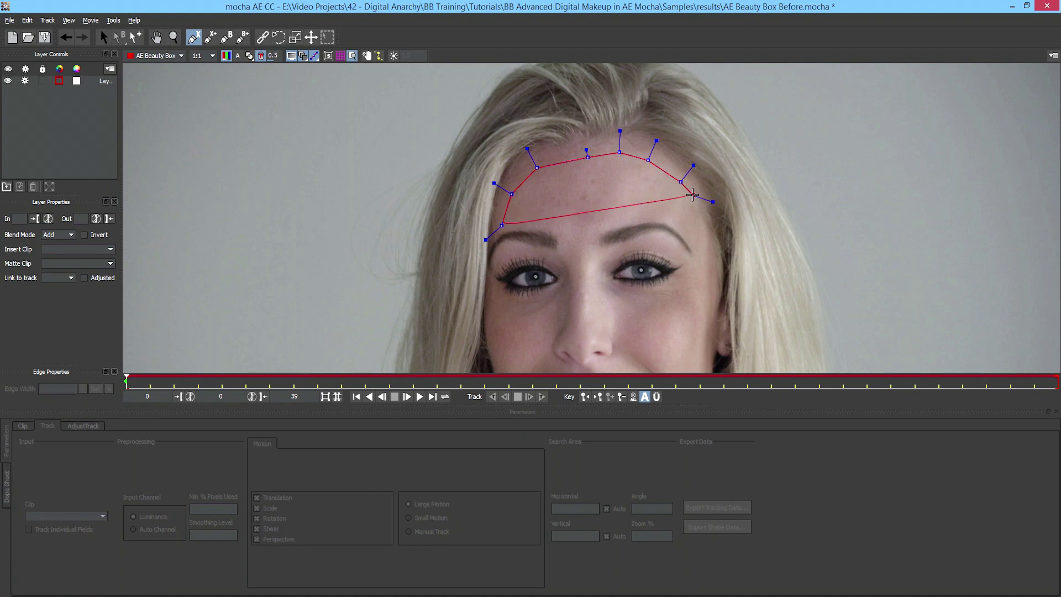
{"action": "left_click", "coordinate": [697, 218]}
{"action": "left_click", "coordinate": [699, 230]}
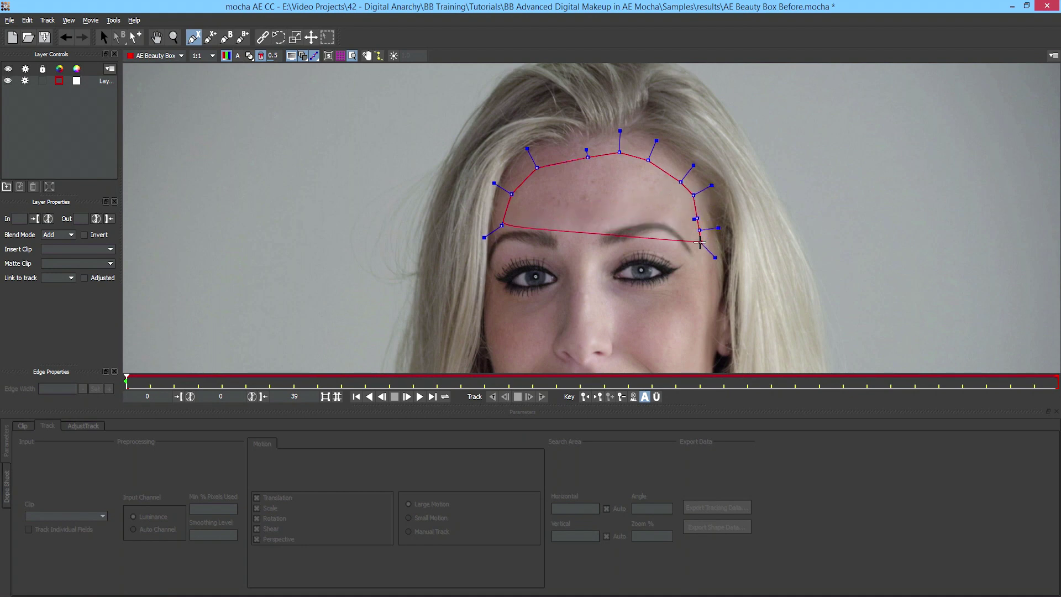
{"action": "left_click", "coordinate": [700, 246]}
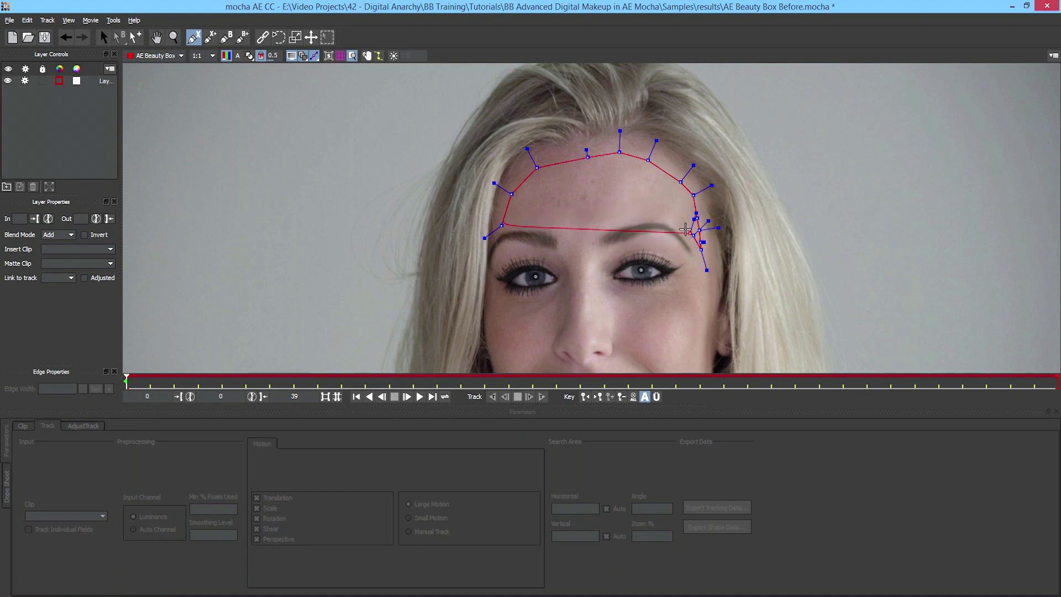
{"action": "left_click", "coordinate": [683, 225]}
{"action": "left_click", "coordinate": [672, 220]}
{"action": "left_click", "coordinate": [654, 219]}
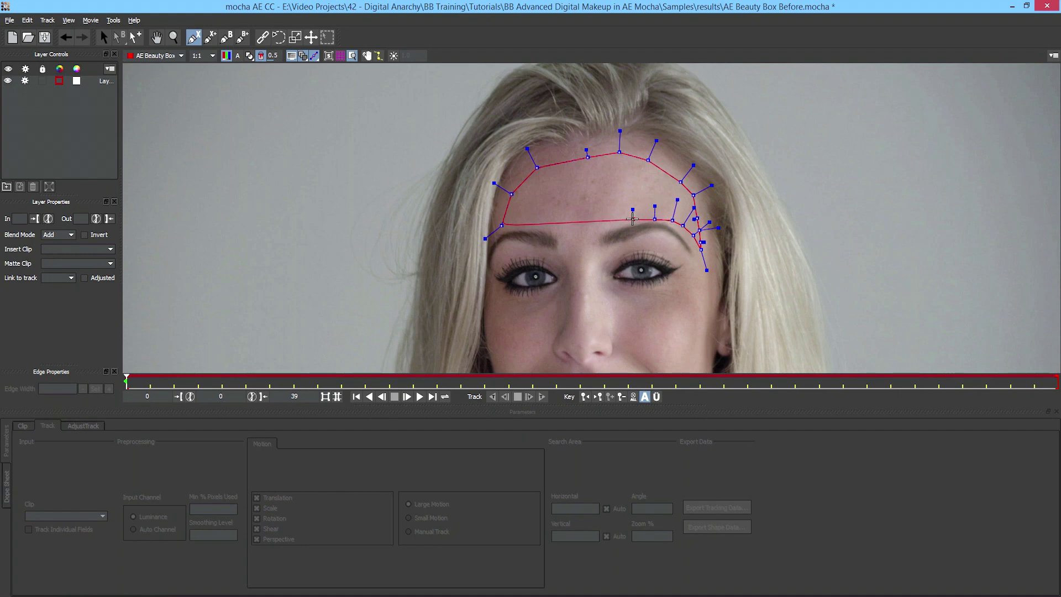
{"action": "left_click", "coordinate": [633, 220]}
{"action": "left_click", "coordinate": [615, 226]}
{"action": "left_click", "coordinate": [598, 231]}
{"action": "left_click", "coordinate": [587, 237]}
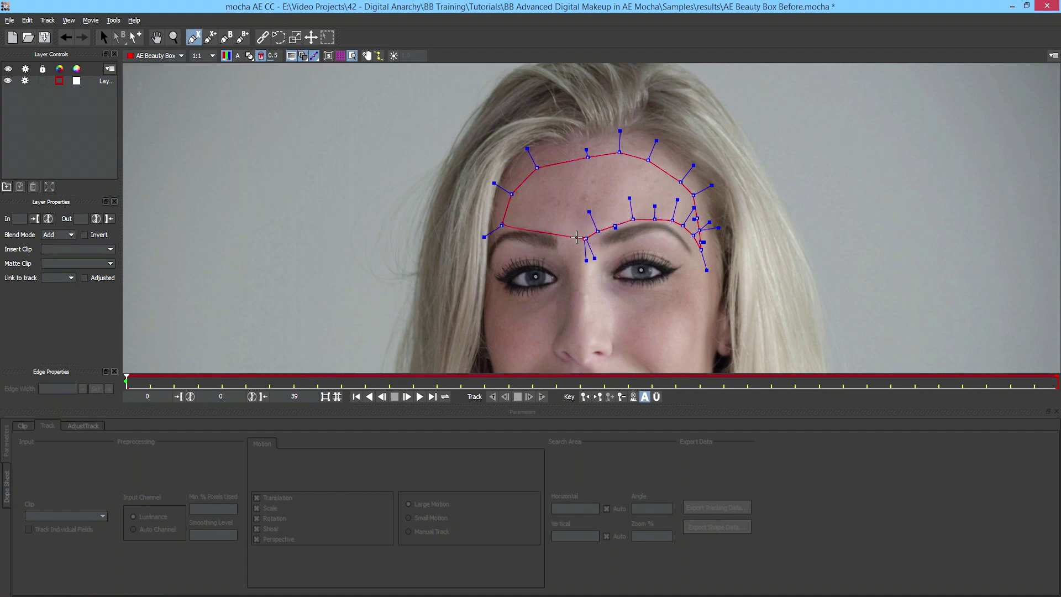
{"action": "left_click", "coordinate": [576, 236]}
{"action": "left_click", "coordinate": [564, 230]}
{"action": "left_click", "coordinate": [542, 224]}
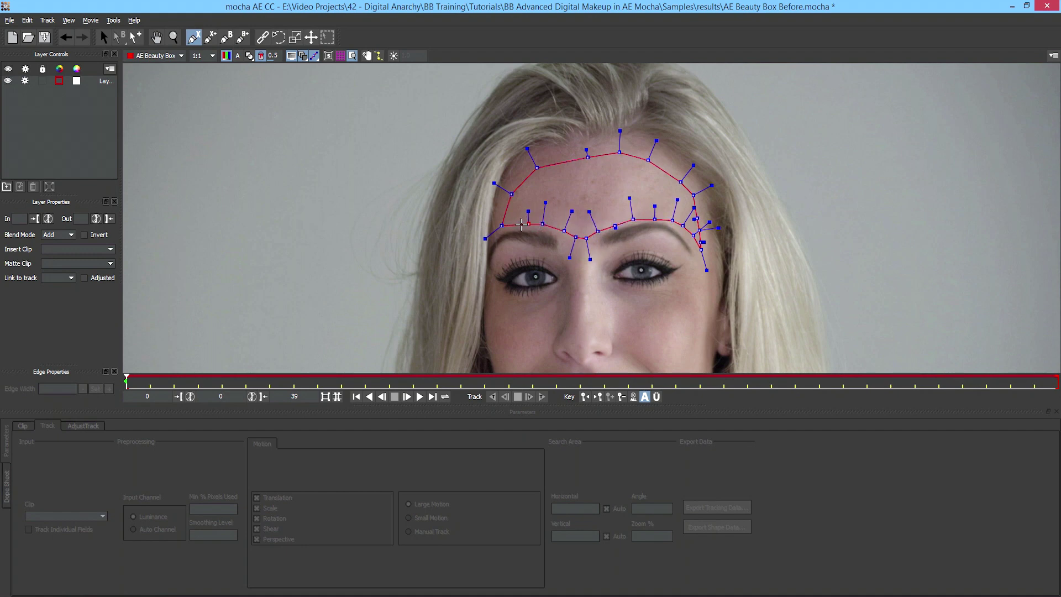
{"action": "left_click", "coordinate": [529, 223]}
{"action": "left_click", "coordinate": [516, 226]}
{"action": "right_click", "coordinate": [516, 225]}
{"action": "key", "text": "s"}
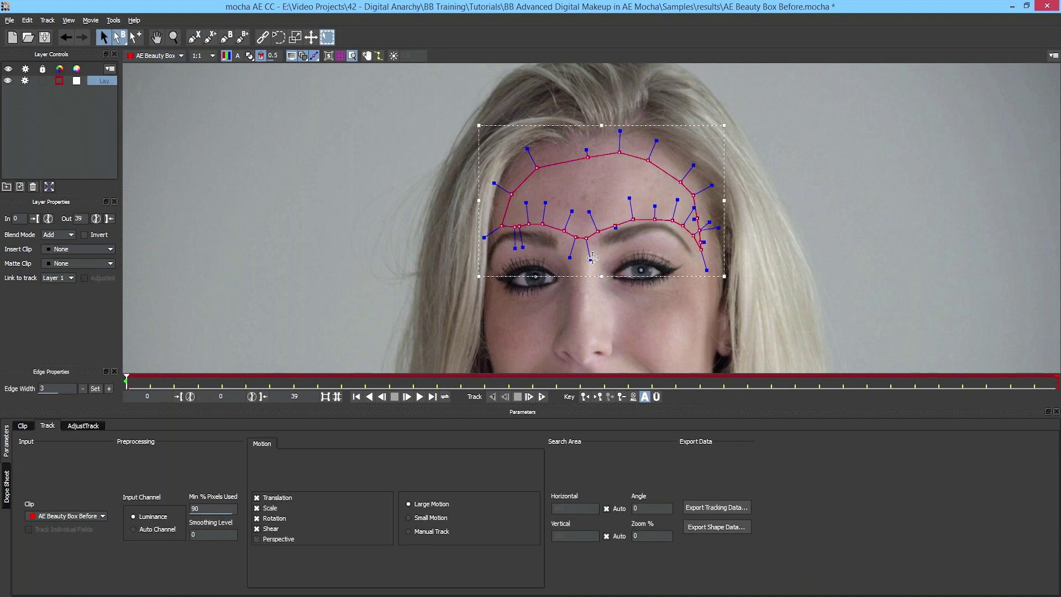
{"action": "left_click_drag", "start_coordinate": [592, 258], "coordinate": [721, 267]}
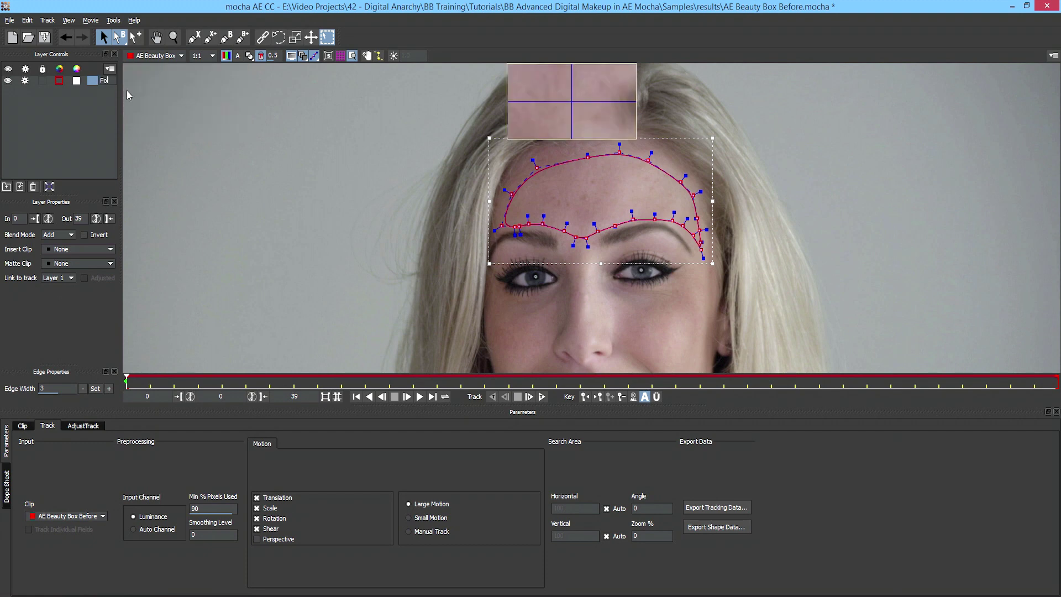
Name the forehead shape's layer Forehead and track it forward through the clip.
{"action": "key", "text": "Return"}
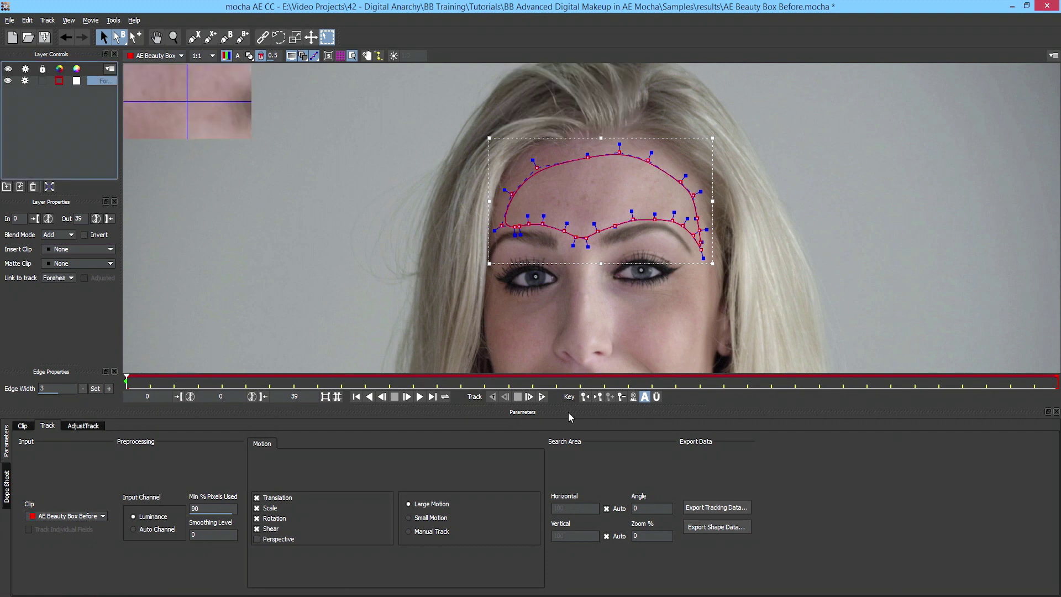
{"action": "left_click", "coordinate": [541, 397]}
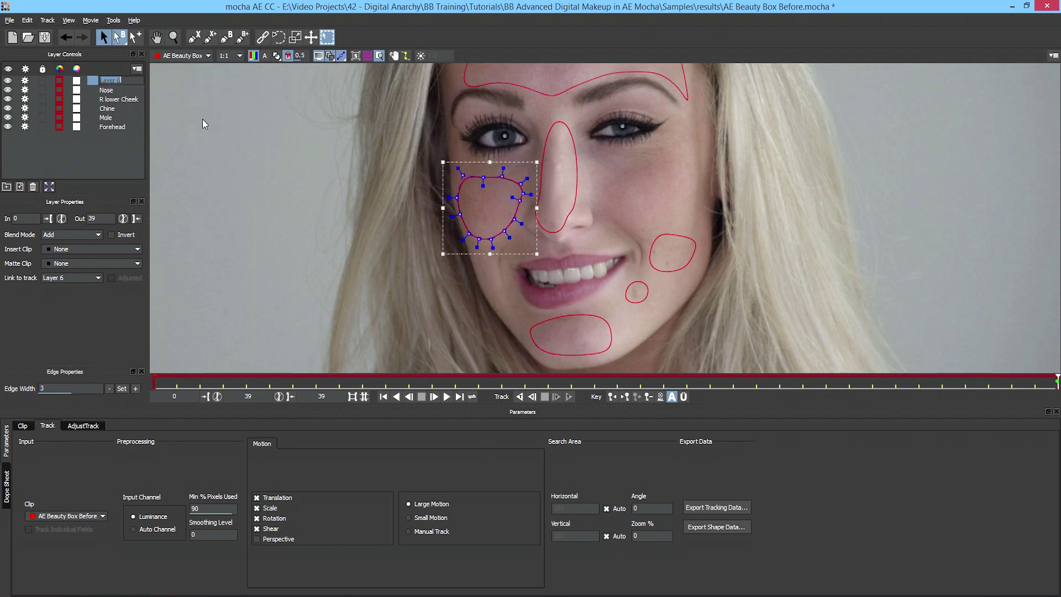
Draw a closed X-spline on a new layer around the untreated cheek on the other side of the nose.
{"action": "key", "text": "ctrl+l"}
{"action": "left_click", "coordinate": [607, 179]}
{"action": "left_click", "coordinate": [631, 174]}
{"action": "left_click", "coordinate": [672, 148]}
{"action": "left_click", "coordinate": [693, 178]}
{"action": "left_click", "coordinate": [670, 221]}
{"action": "left_click", "coordinate": [622, 220]}
{"action": "right_click", "coordinate": [606, 202]}
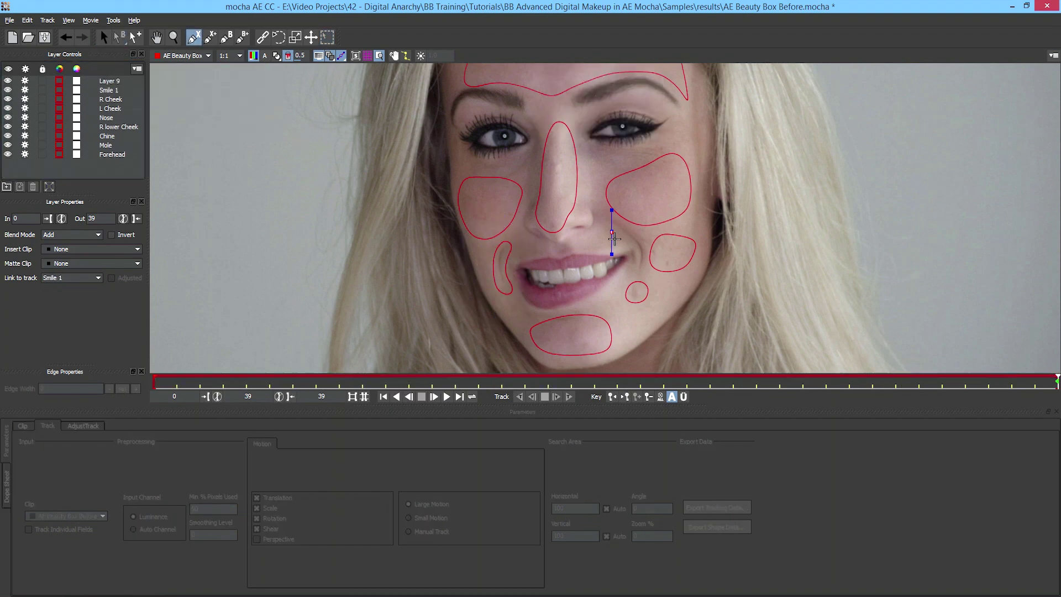
Close the spline along the smile line between the R Cheek and lower cheek shapes and name its layer Smile 2.
{"action": "right_click", "coordinate": [645, 264]}
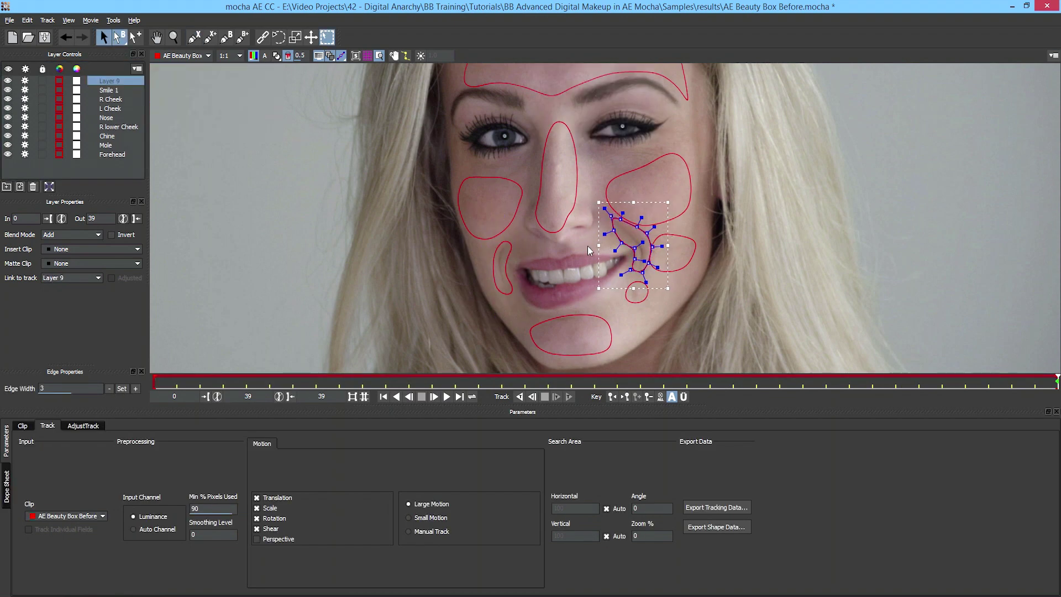
{"action": "left_click", "coordinate": [110, 81]}
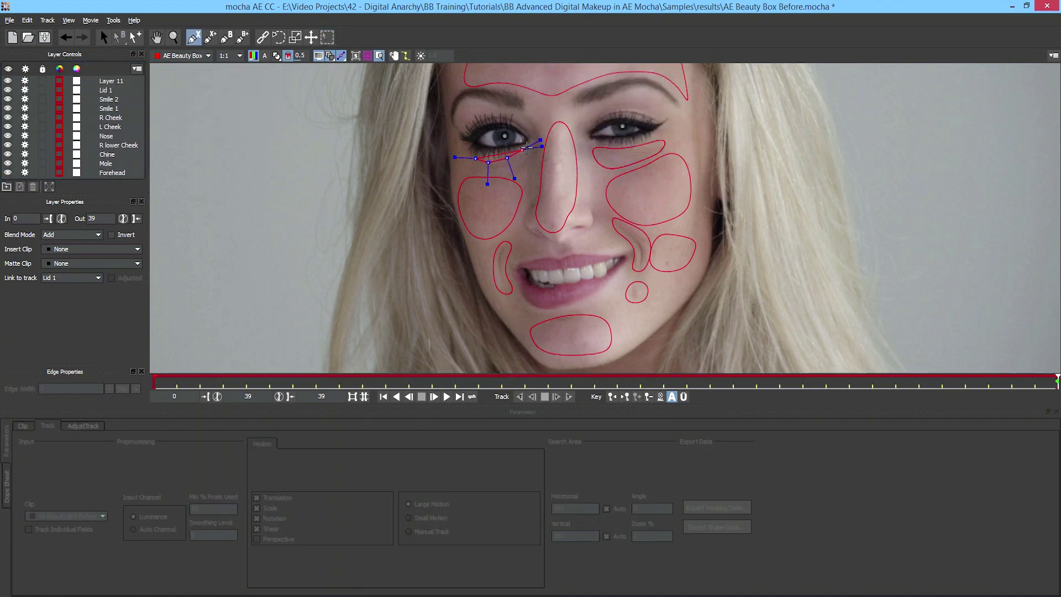
Close the narrow spline under the eye above the L Cheek shape and name its layer Lid 2.
{"action": "right_click", "coordinate": [460, 161]}
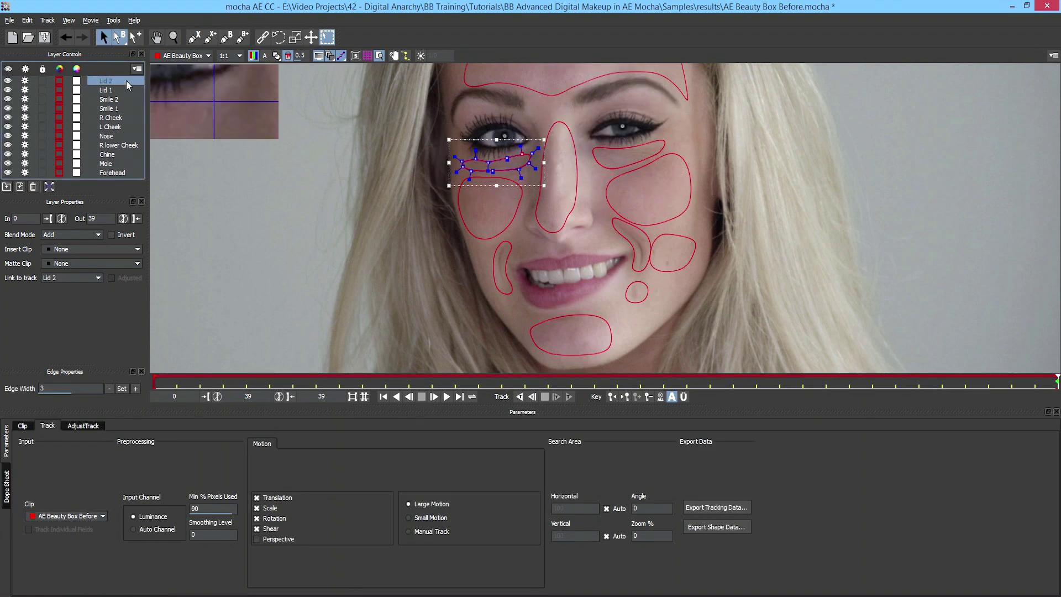
Track the Lid 2 shape backward to the first frame and scrub the clip to check how the facial shapes follow the skin.
{"action": "scroll", "coordinate": [507, 297], "scroll_direction": "down", "scroll_amount": 2}
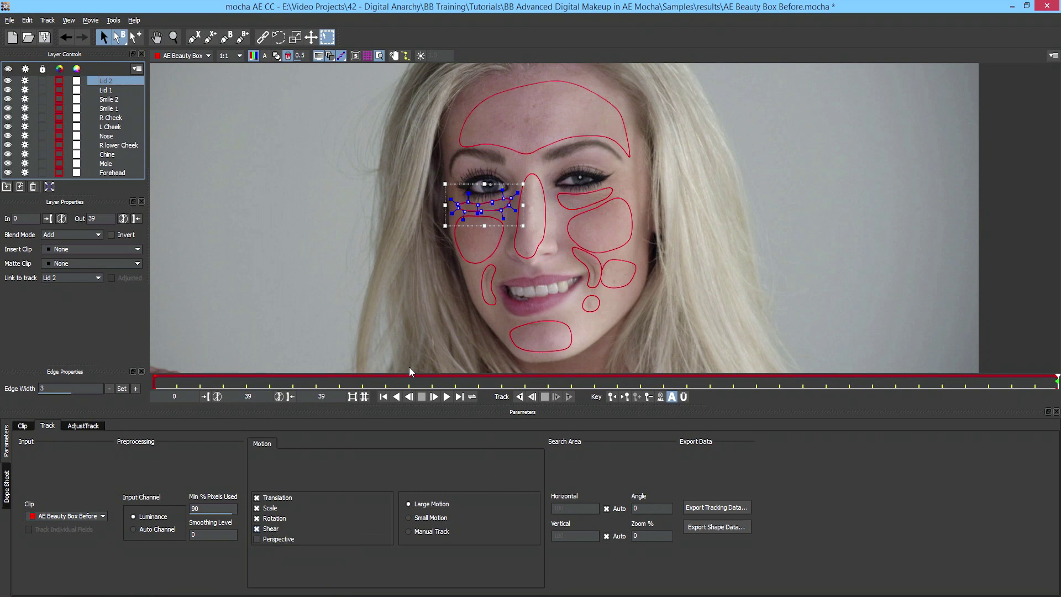
{"action": "left_click", "coordinate": [519, 397]}
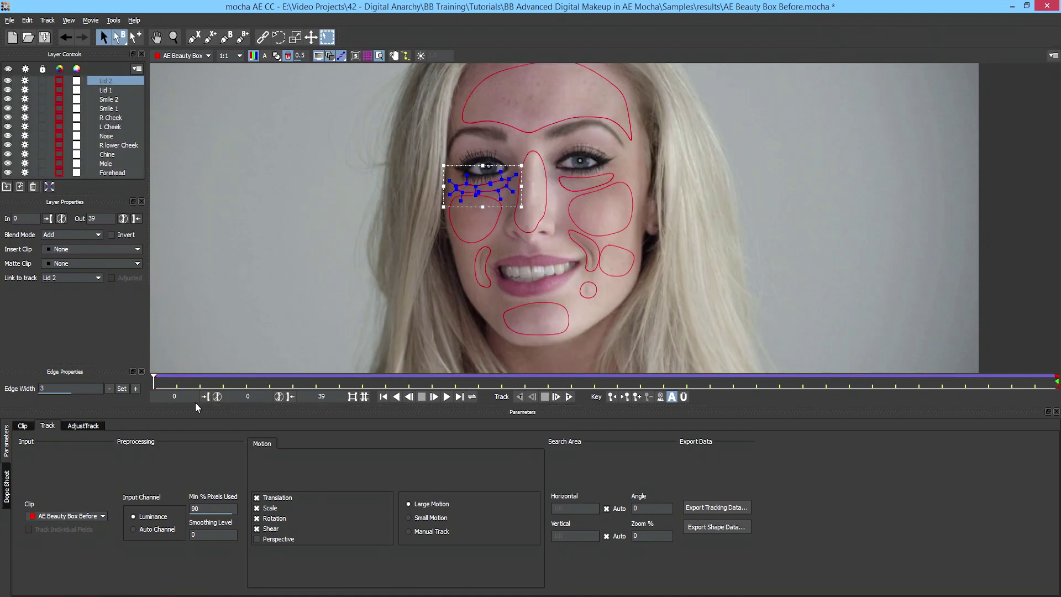
{"action": "left_click_drag", "start_coordinate": [154, 381], "coordinate": [994, 381]}
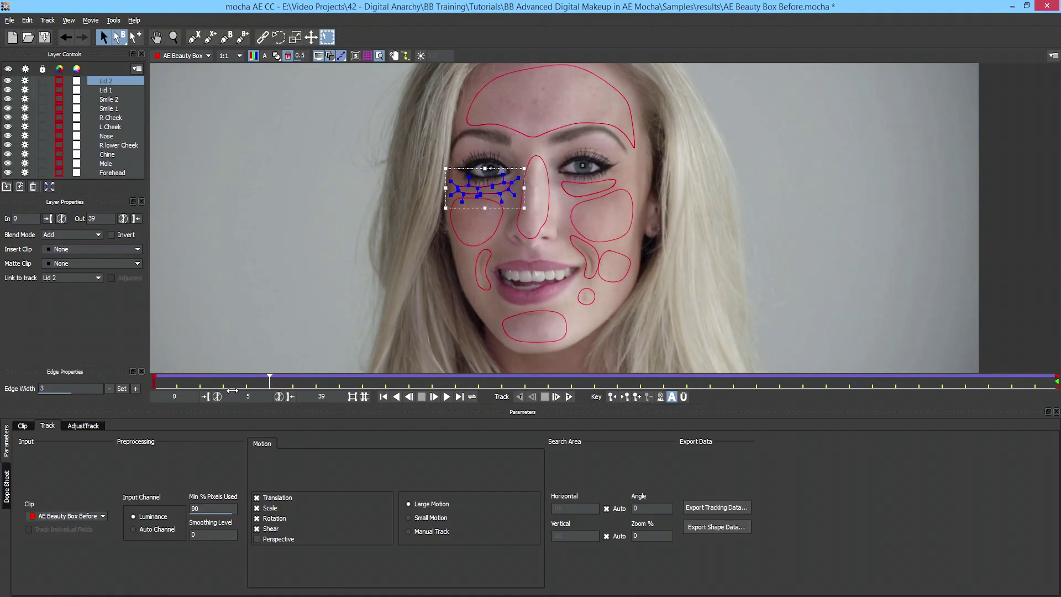
{"action": "key", "text": "z"}
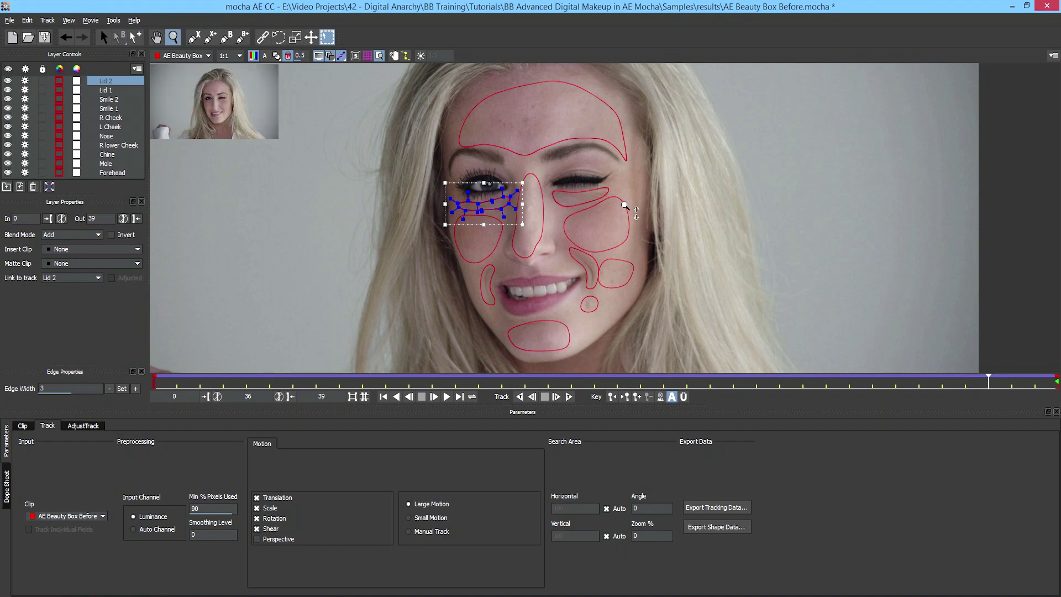
{"action": "left_click_drag", "start_coordinate": [617, 176], "coordinate": [650, 131]}
{"action": "key", "text": "s"}
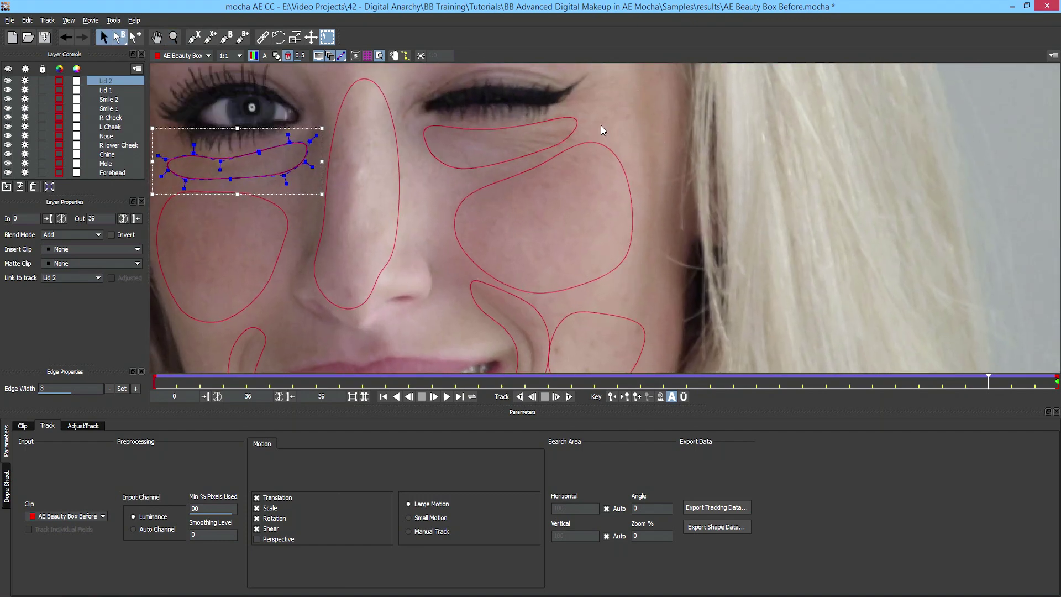
{"action": "left_click_drag", "start_coordinate": [974, 380], "coordinate": [122, 396]}
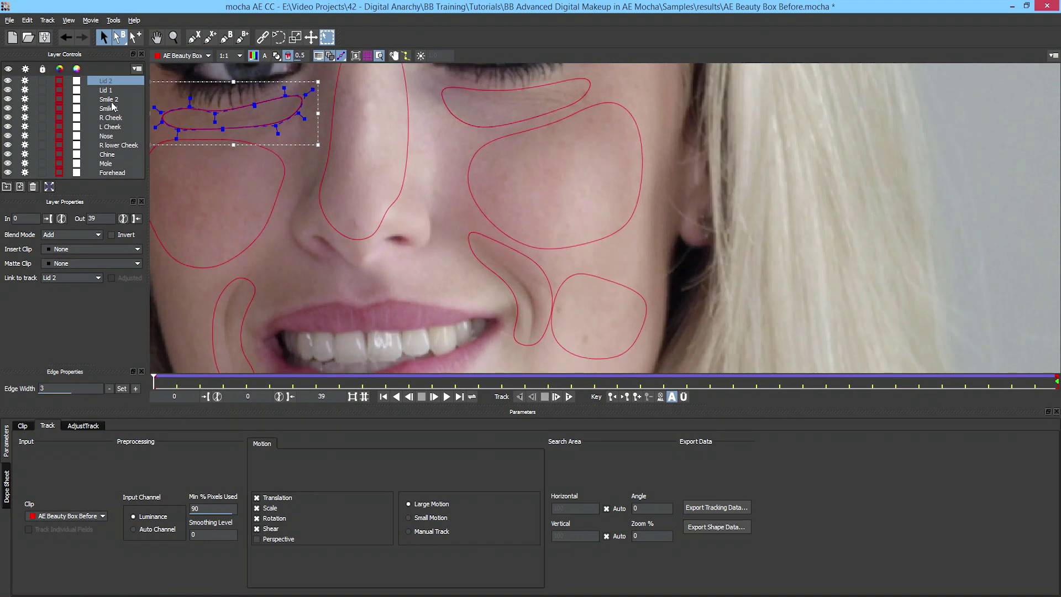
Export the shape data of all layers to the clipboard in the mocha shape data for AE format.
{"action": "left_click", "coordinate": [733, 528]}
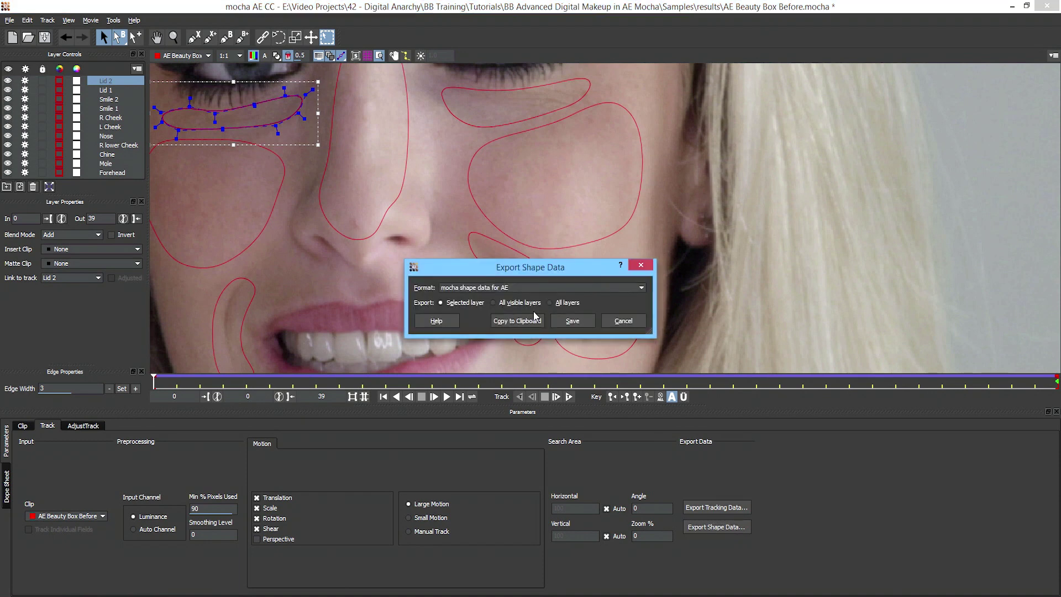
{"action": "left_click", "coordinate": [565, 303]}
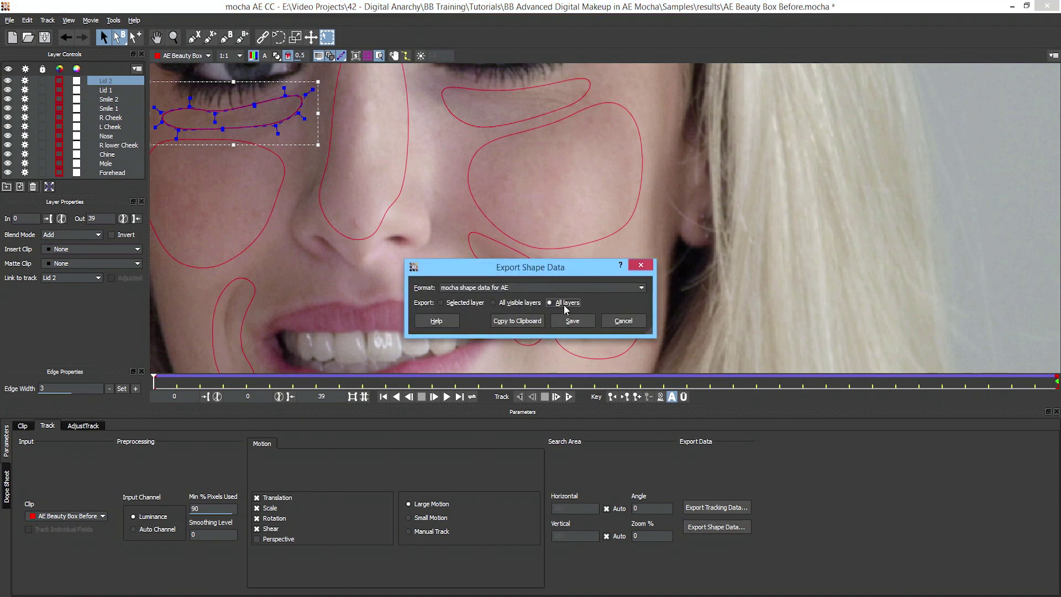
{"action": "left_click", "coordinate": [517, 321]}
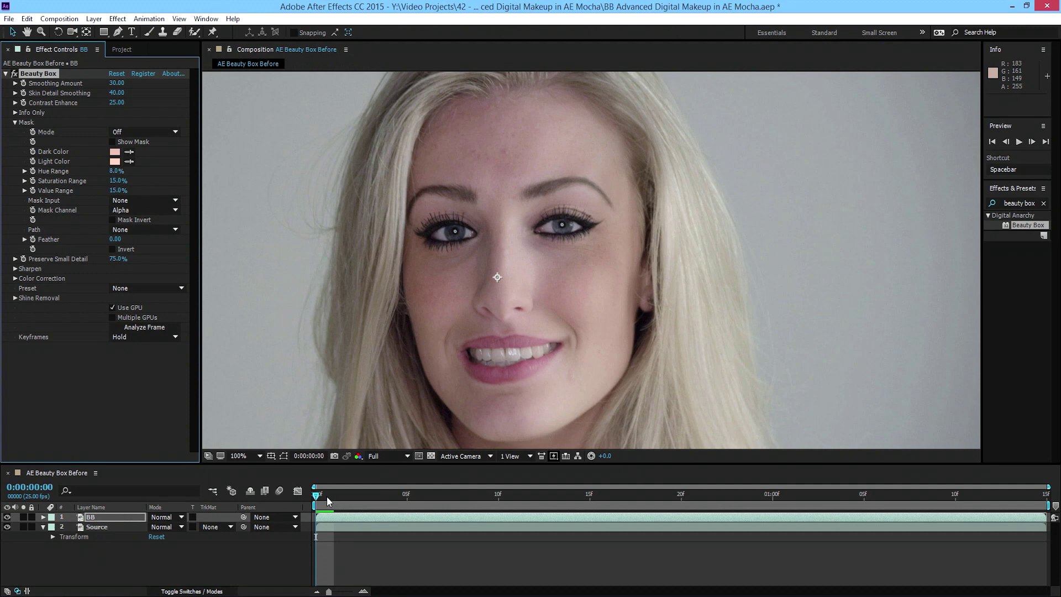
Switch to After Effects, paste the mocha masks onto the BB layer at the first frame and display their outlines.
{"action": "left_click", "coordinate": [316, 500]}
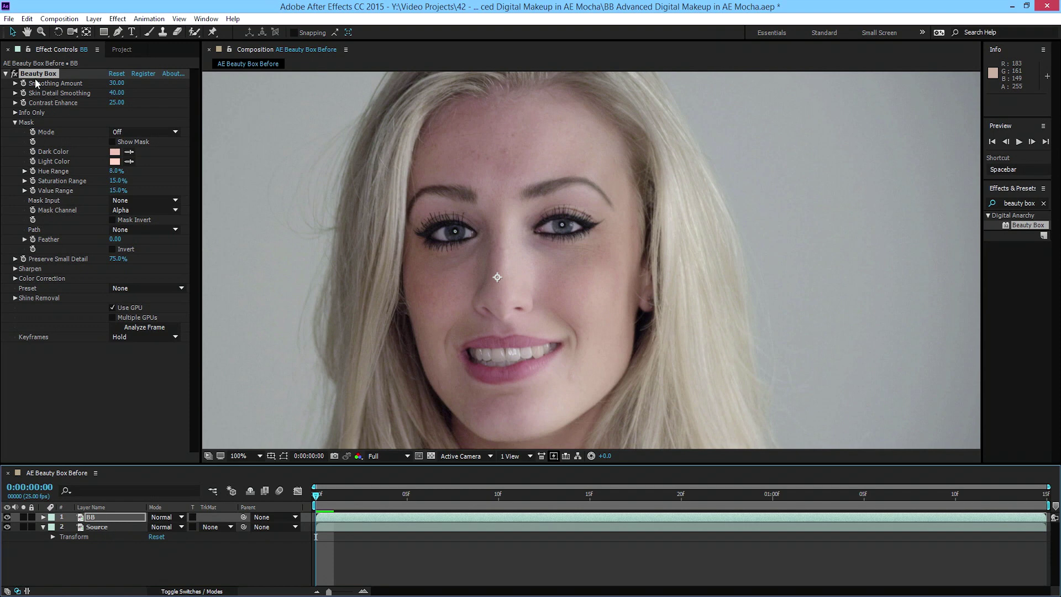
{"action": "left_click", "coordinate": [27, 18]}
{"action": "left_click", "coordinate": [44, 349]}
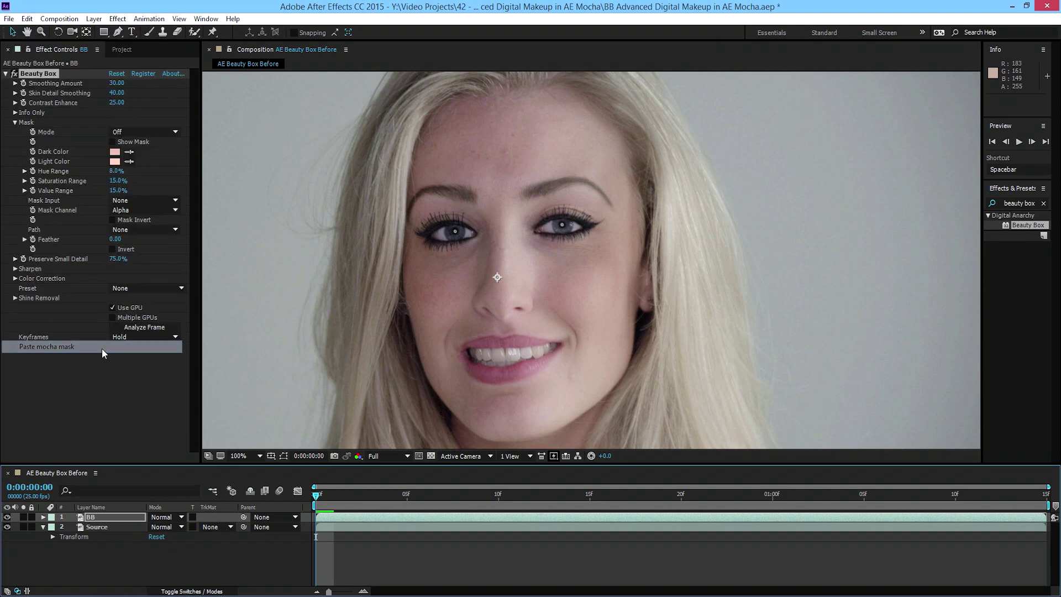
{"action": "left_click", "coordinate": [283, 455]}
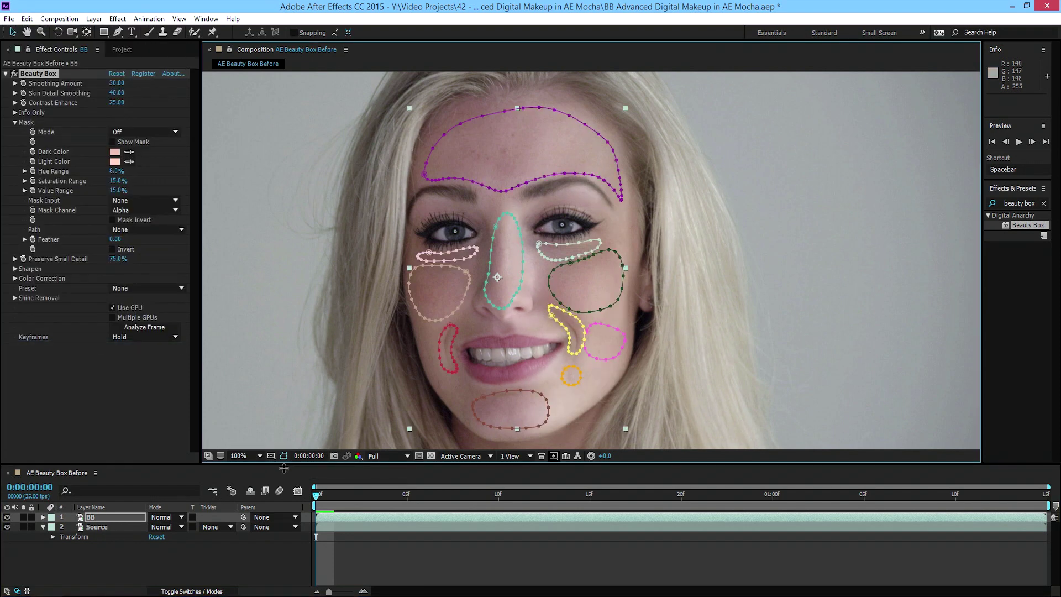
{"action": "left_click", "coordinate": [284, 456]}
{"action": "left_click", "coordinate": [284, 456]}
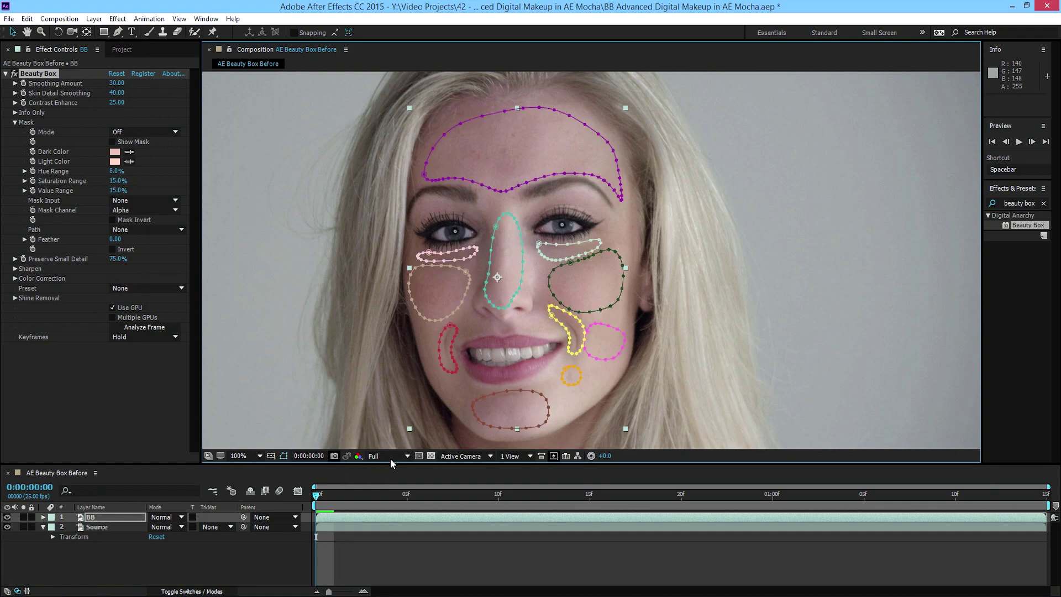
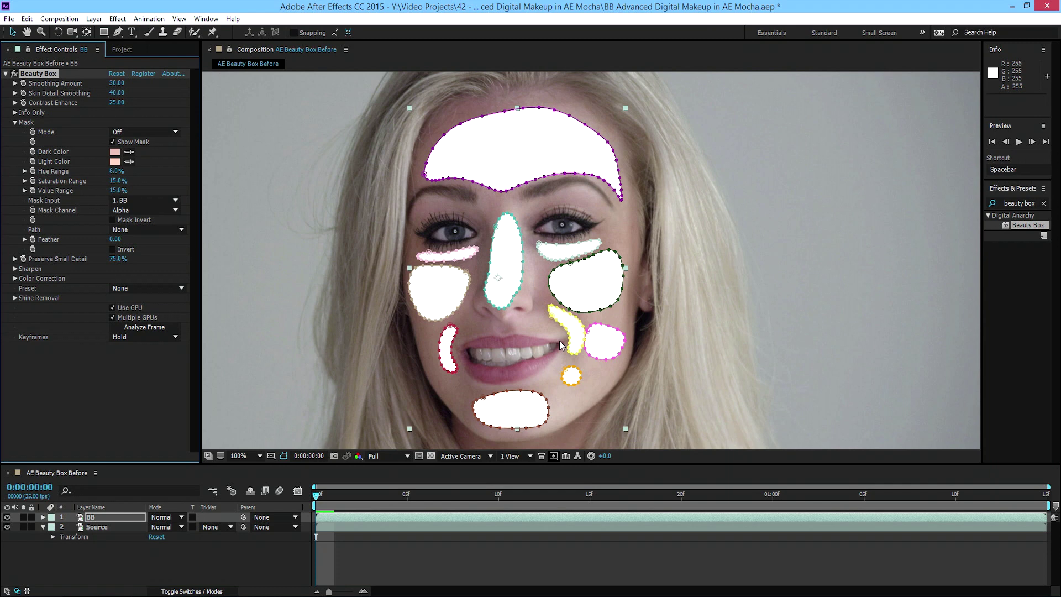
Turn off Show Mask and the mask outlines to compare the face with Beauty Box off and on.
{"action": "left_click", "coordinate": [113, 141]}
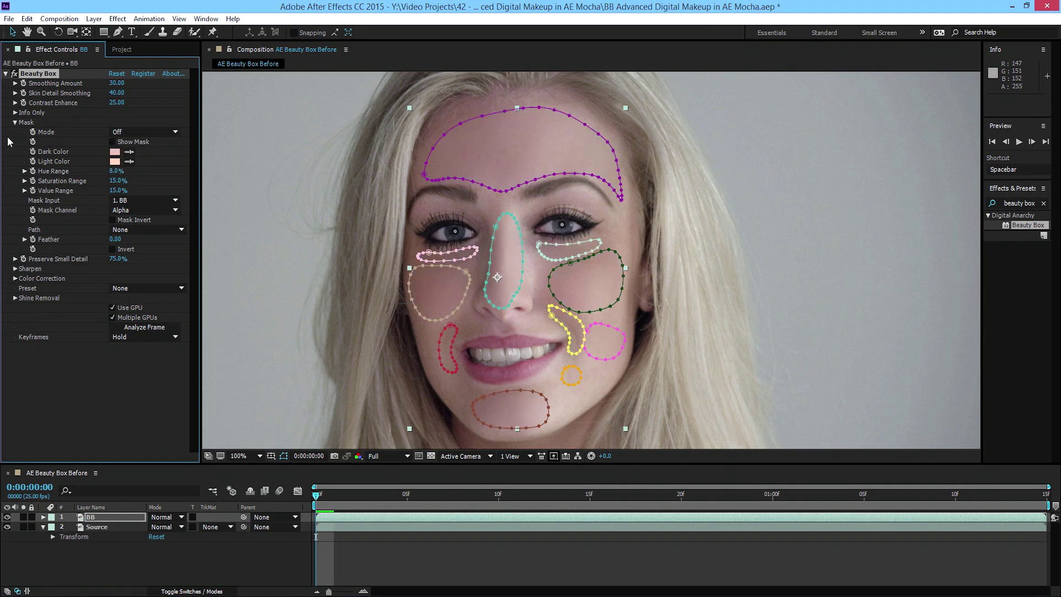
{"action": "left_click", "coordinate": [285, 457]}
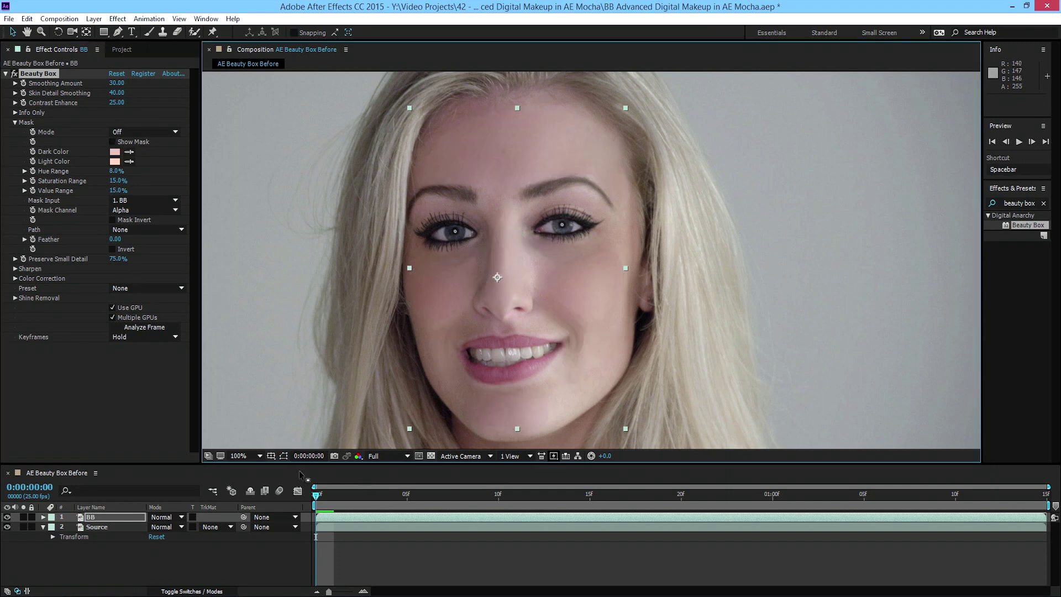
{"action": "left_click", "coordinate": [14, 73]}
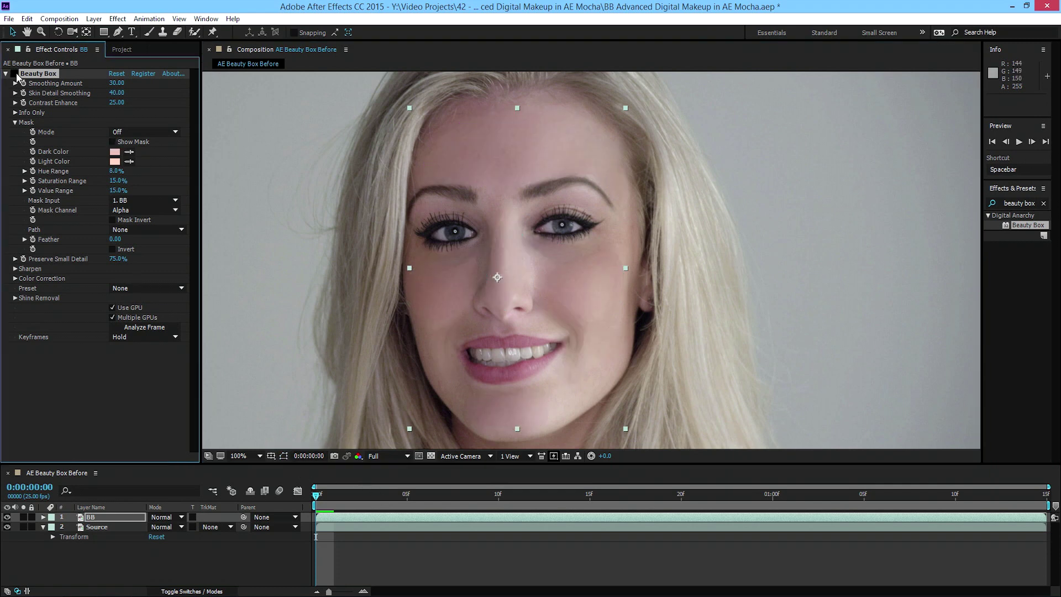
{"action": "left_click", "coordinate": [14, 74]}
Reveal the feather settings of the BB layer's masks and set all of them, Forehead through Lid 2, to 20 pixels.
{"action": "left_click", "coordinate": [44, 517]}
{"action": "left_click", "coordinate": [69, 527]}
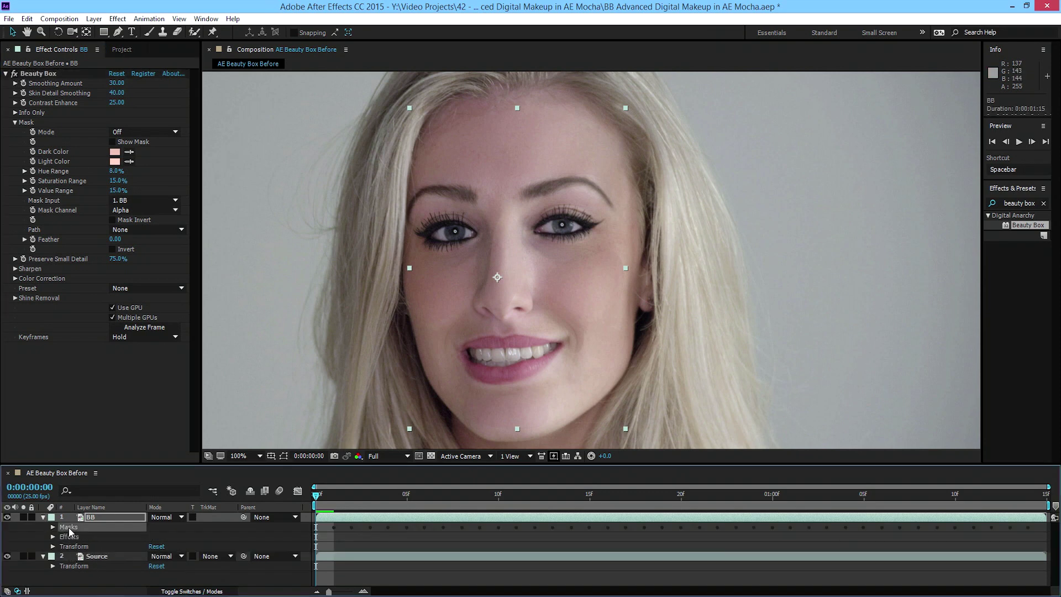
{"action": "key", "text": "f"}
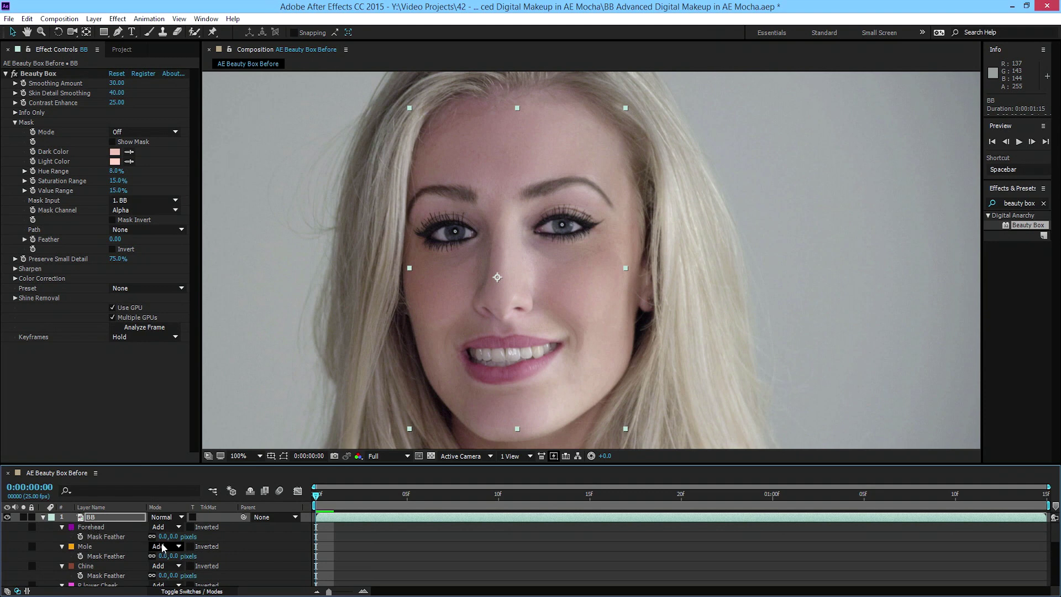
{"action": "left_click", "coordinate": [93, 527]}
{"action": "scroll", "coordinate": [148, 551], "scroll_direction": "down", "scroll_amount": 2}
{"action": "scroll", "coordinate": [148, 550], "scroll_direction": "down", "scroll_amount": 3}
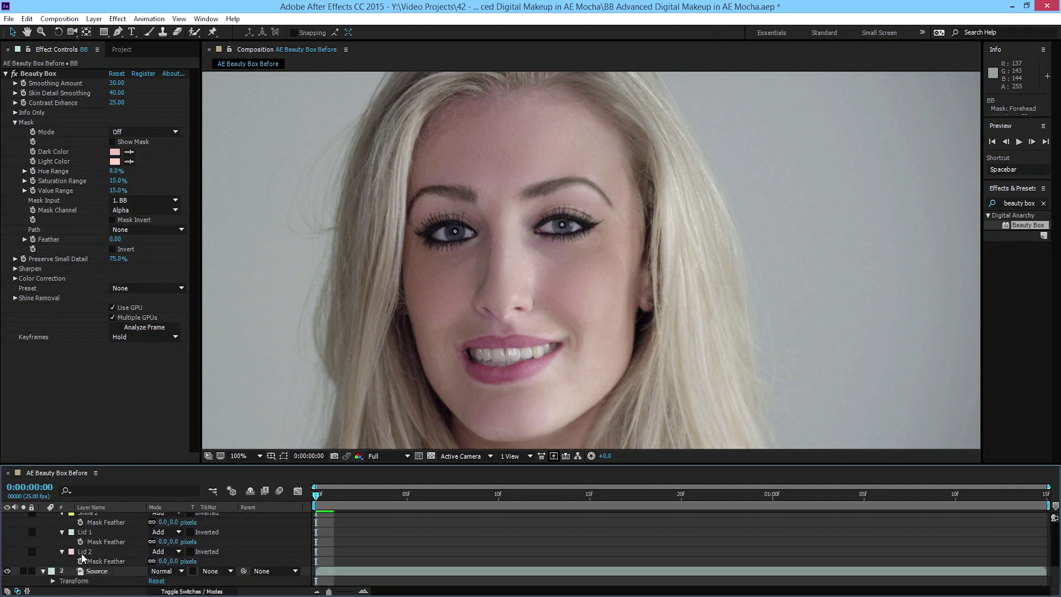
{"action": "left_click", "coordinate": [148, 551], "text": "shift"}
{"action": "left_click", "coordinate": [164, 561]}
{"action": "type", "text": "20"}
{"action": "key", "text": "Return"}
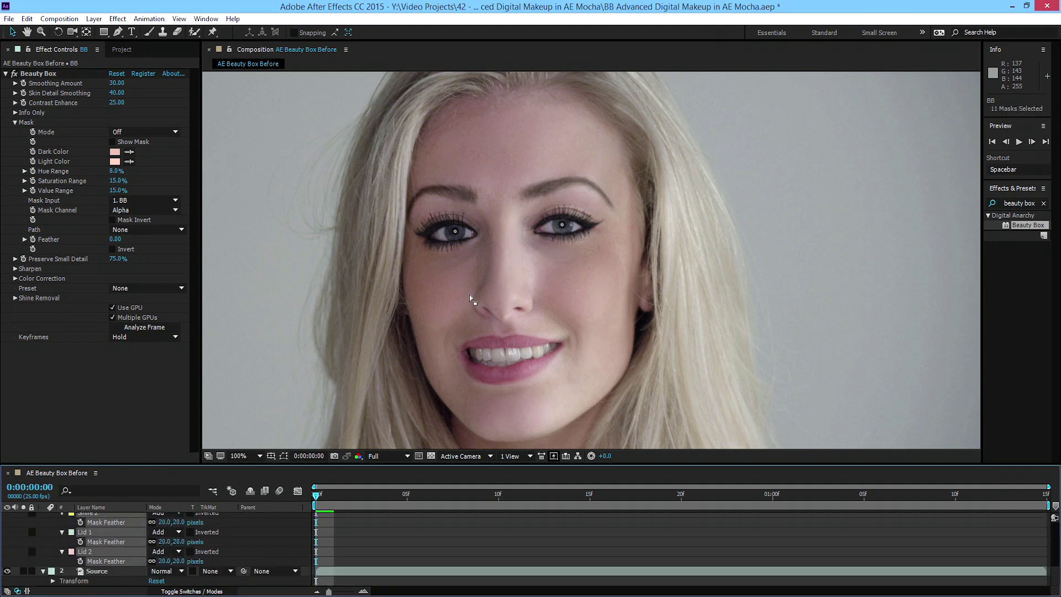
Increase the feather of all selected BB masks to 30 pixels.
{"action": "left_click", "coordinate": [163, 542]}
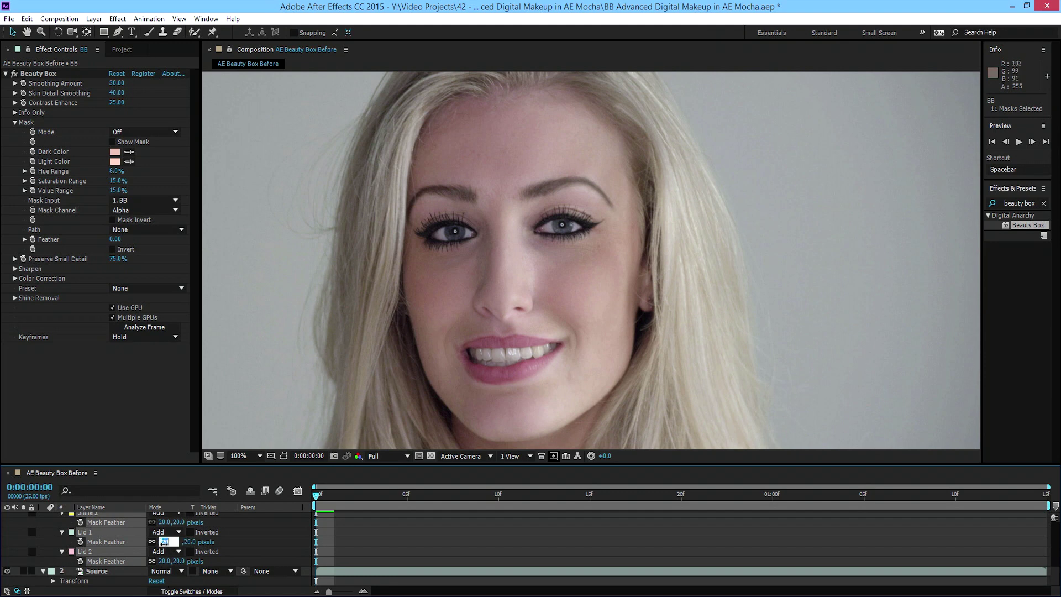
{"action": "type", "text": "30"}
{"action": "key", "text": "Return"}
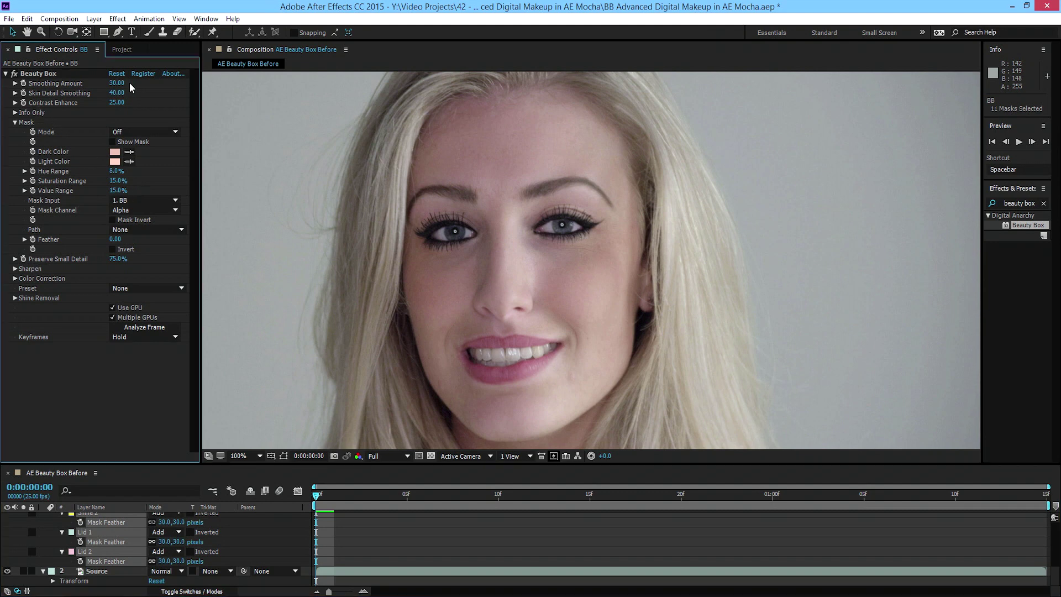
Compare the forehead at 200% with the Beauty Box effect off and on.
{"action": "left_click", "coordinate": [117, 102]}
{"action": "left_click", "coordinate": [14, 74]}
{"action": "left_click", "coordinate": [14, 74]}
{"action": "left_click", "coordinate": [15, 74]}
{"action": "key", "text": "period"}
{"action": "left_click_drag", "start_coordinate": [469, 147], "coordinate": [569, 369]}
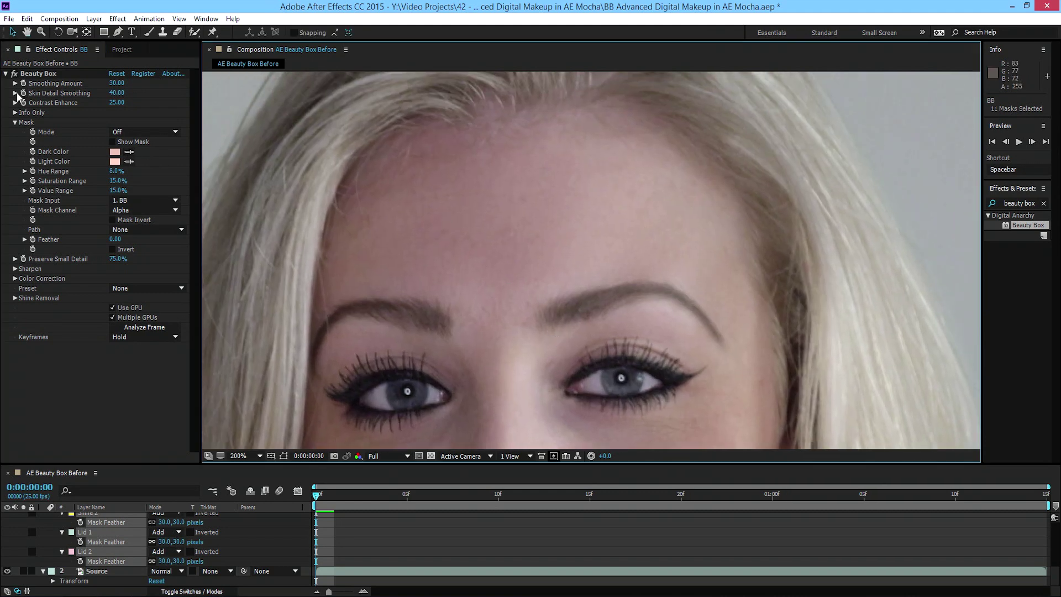
{"action": "left_click", "coordinate": [12, 73]}
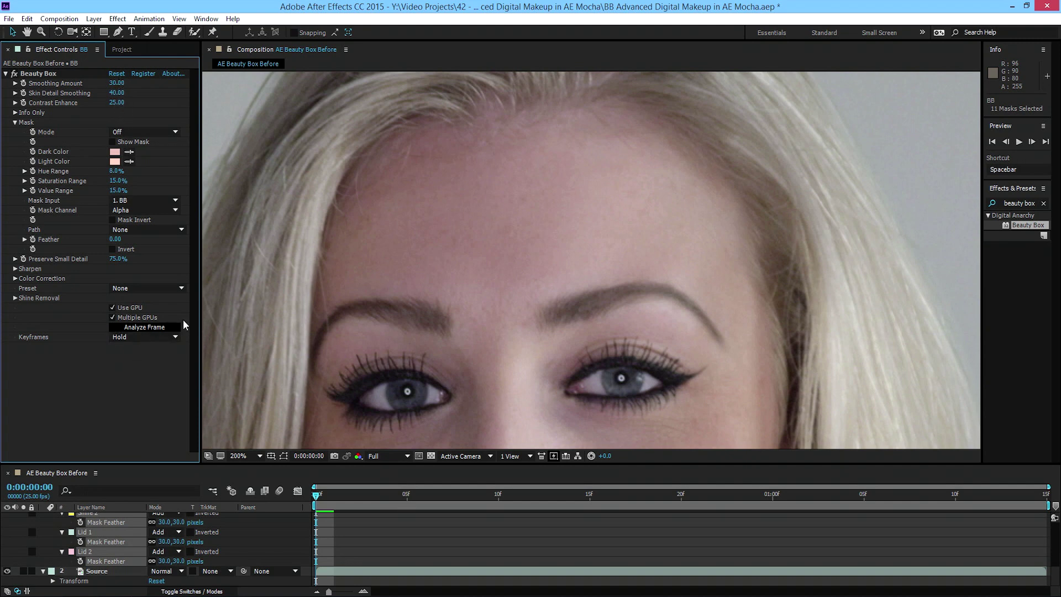
Try a Skin Detail Smoothing value of 30 and restore it to 40.
{"action": "left_click", "coordinate": [116, 92]}
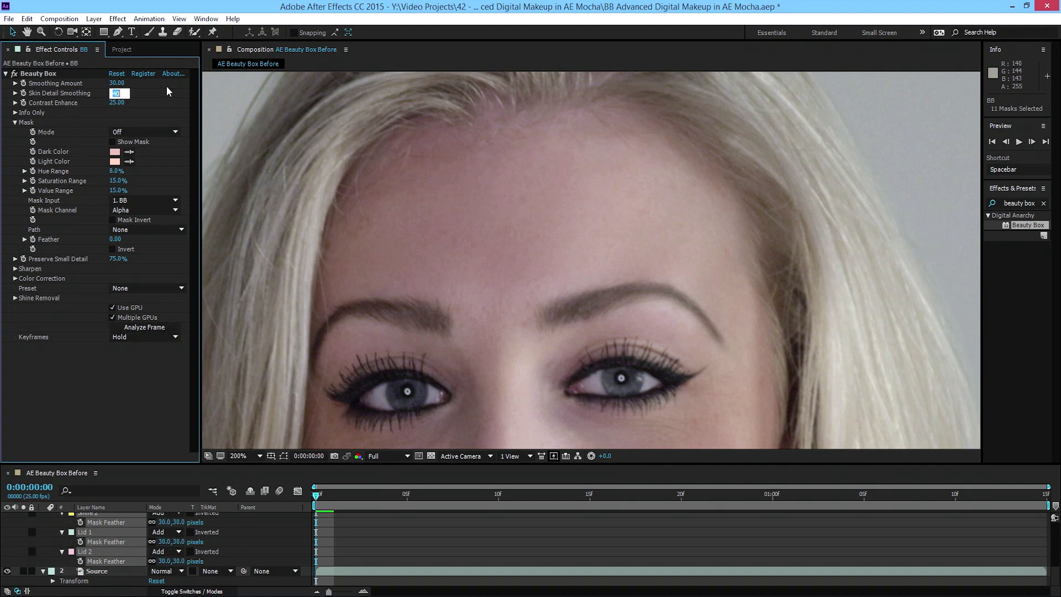
{"action": "type", "text": "30"}
{"action": "key", "text": "Return"}
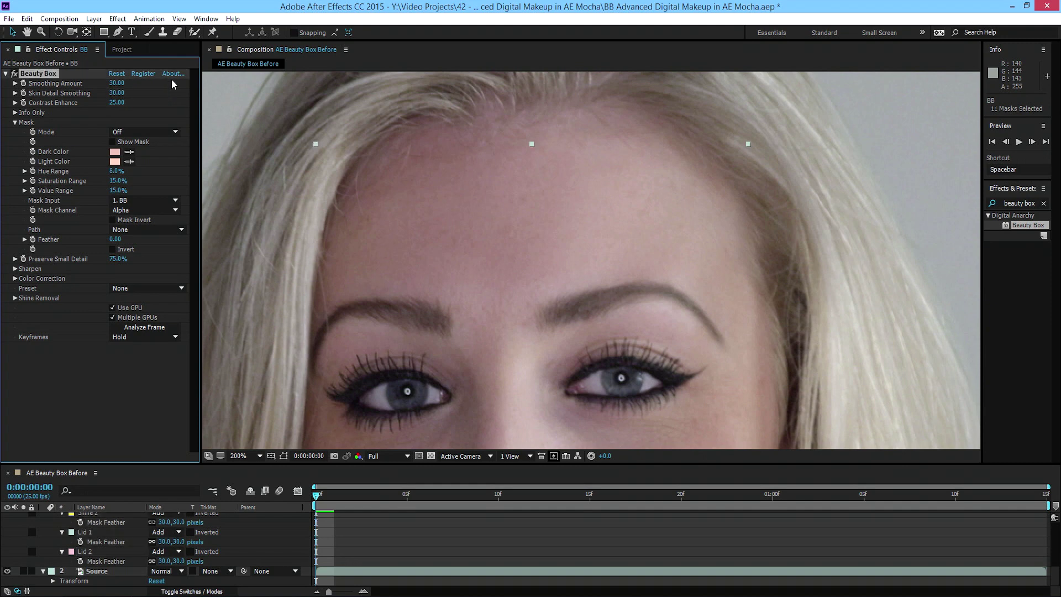
{"action": "left_click", "coordinate": [117, 92]}
{"action": "type", "text": "40"}
{"action": "key", "text": "Return"}
Inspect the forehead's skin texture at 400%, toggling Beauty Box to compare it with the unretouched skin.
{"action": "left_click_drag", "start_coordinate": [545, 224], "coordinate": [533, 125]}
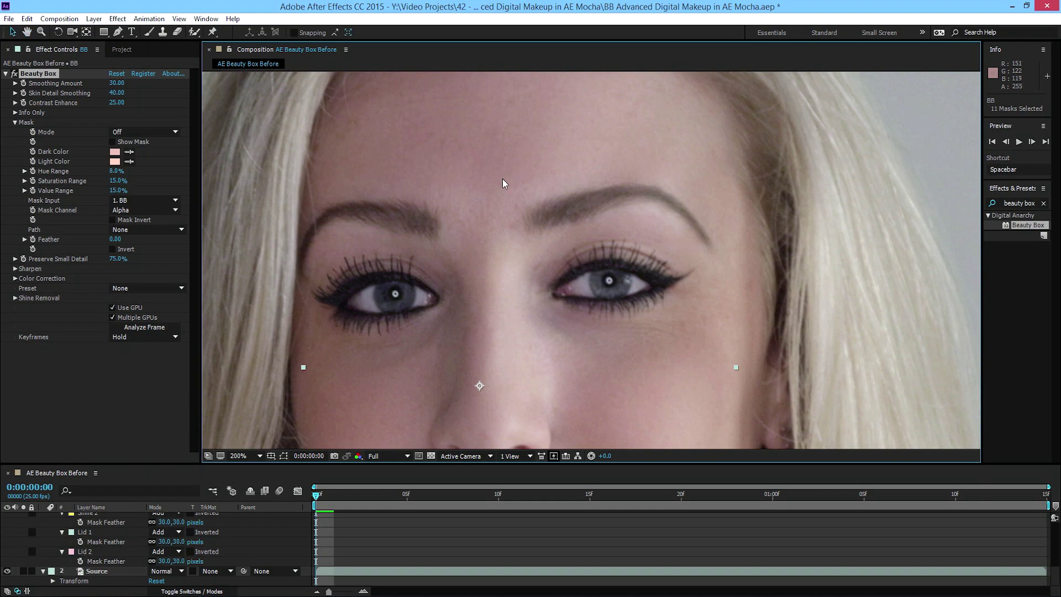
{"action": "left_click_drag", "start_coordinate": [562, 168], "coordinate": [533, 239]}
{"action": "scroll", "coordinate": [532, 240], "scroll_direction": "up", "scroll_amount": 2}
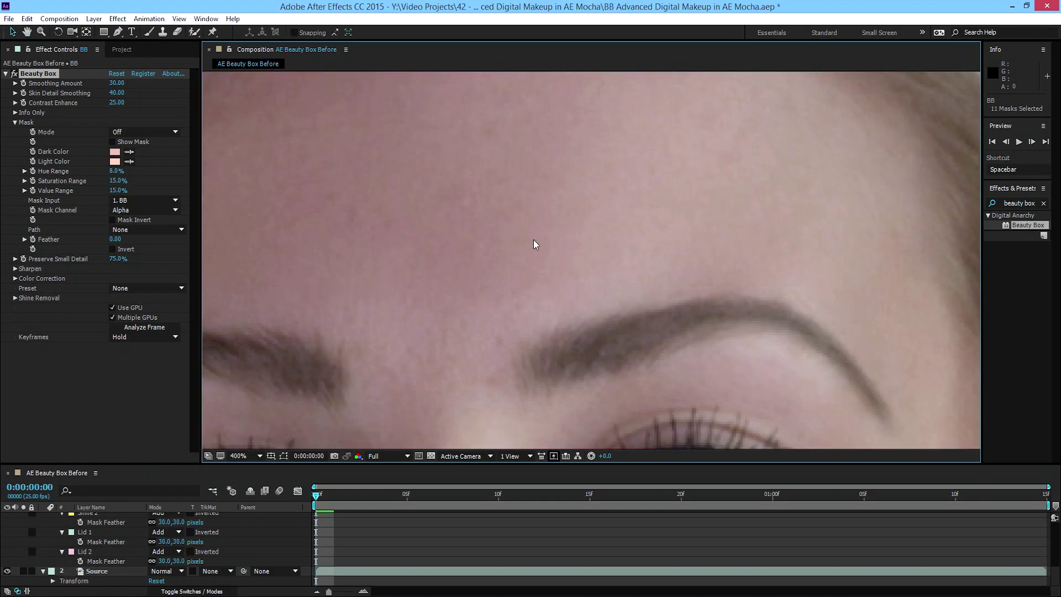
{"action": "left_click_drag", "start_coordinate": [497, 177], "coordinate": [585, 245]}
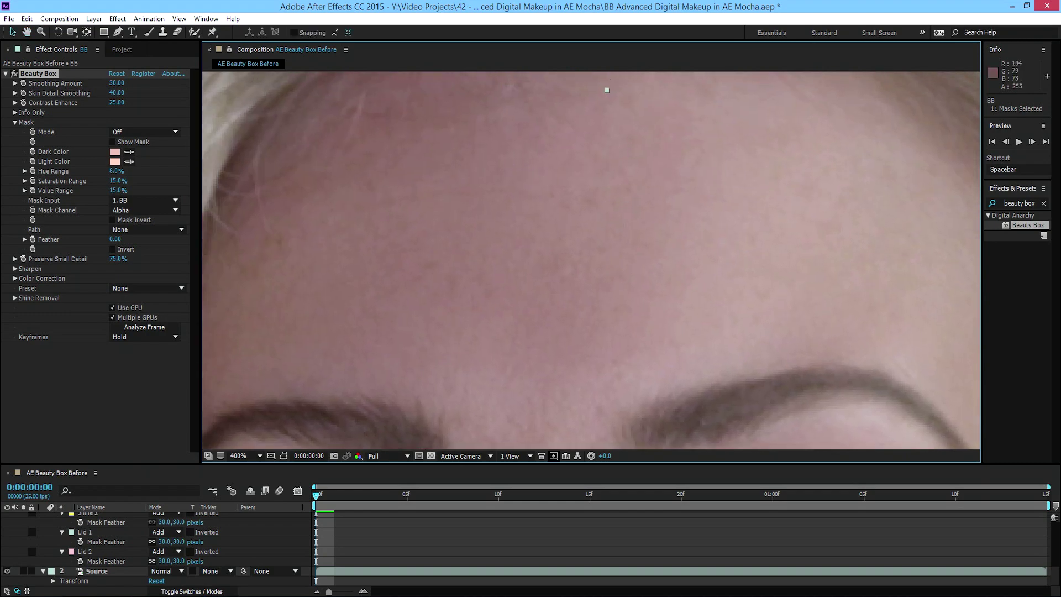
{"action": "left_click", "coordinate": [16, 75]}
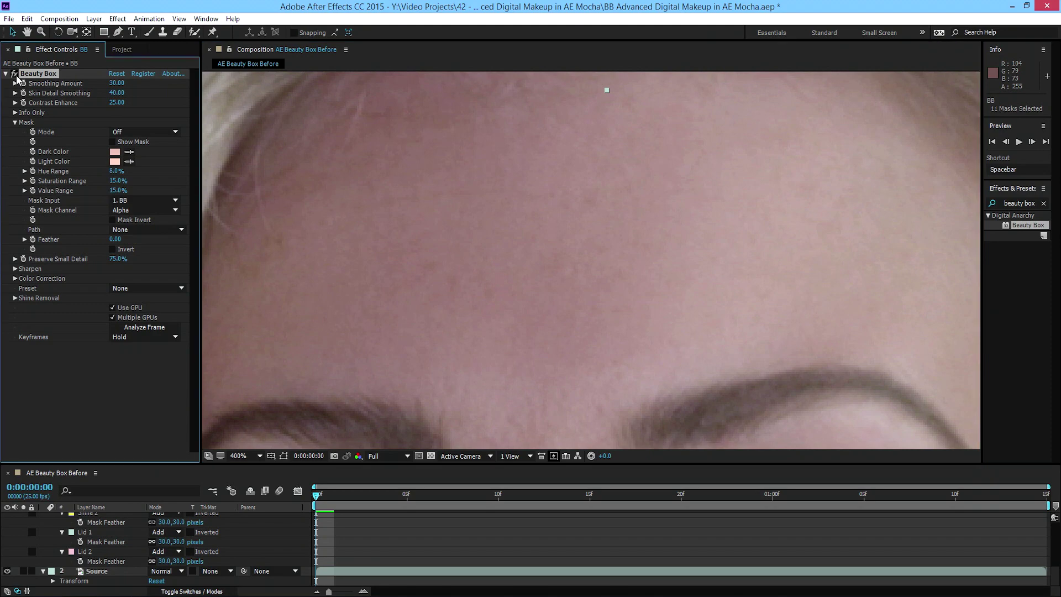
{"action": "left_click", "coordinate": [16, 76]}
Display the mask outlines over the nose, cheeks and mouth of the face with Beauty Box disabled.
{"action": "scroll", "coordinate": [496, 240], "scroll_direction": "down", "scroll_amount": 2}
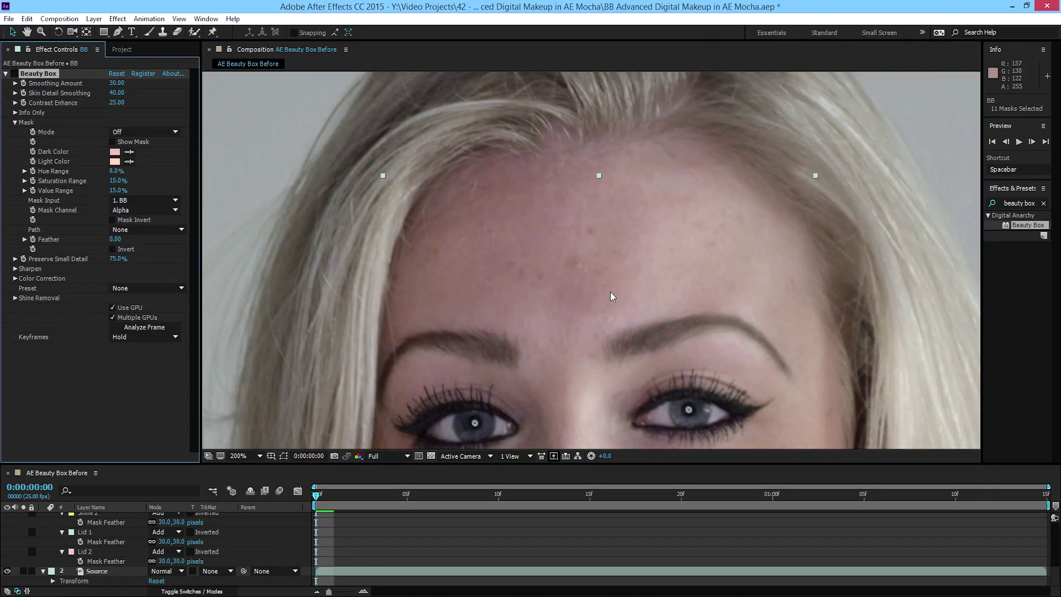
{"action": "left_click_drag", "start_coordinate": [610, 292], "coordinate": [549, 147]}
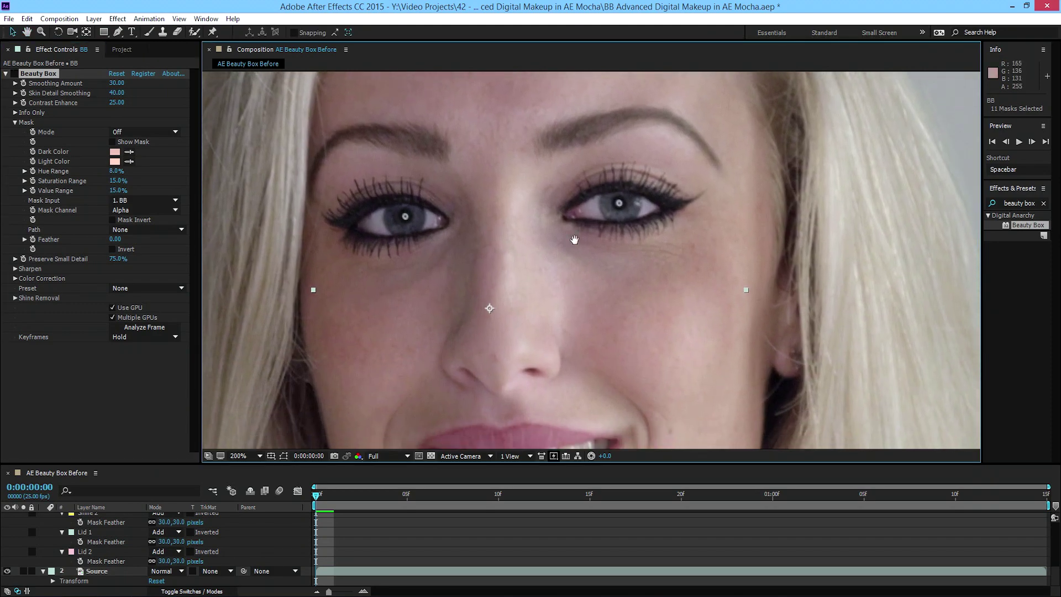
{"action": "left_click_drag", "start_coordinate": [575, 239], "coordinate": [611, 151]}
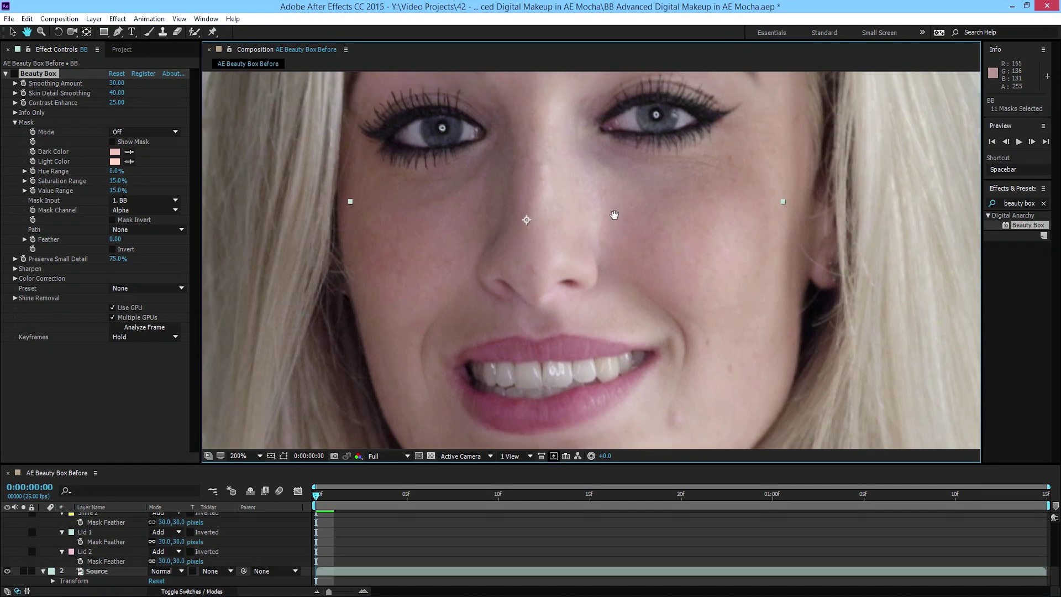
{"action": "left_click", "coordinate": [283, 455]}
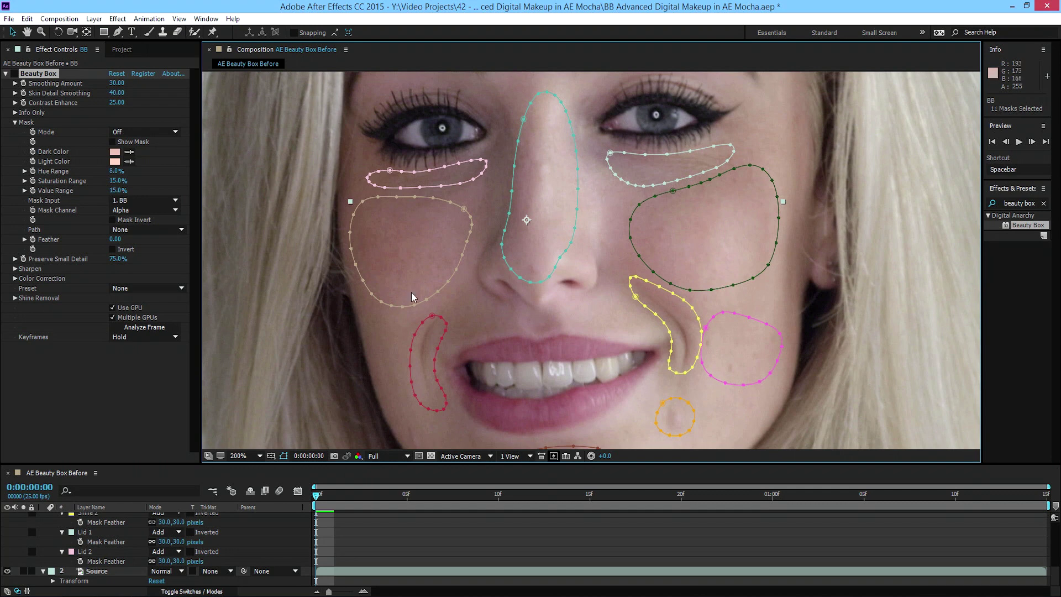
Hide the mask outlines and compare the eyes, nose and cheeks with Beauty Box on and off.
{"action": "left_click", "coordinate": [284, 456]}
{"action": "left_click", "coordinate": [14, 73]}
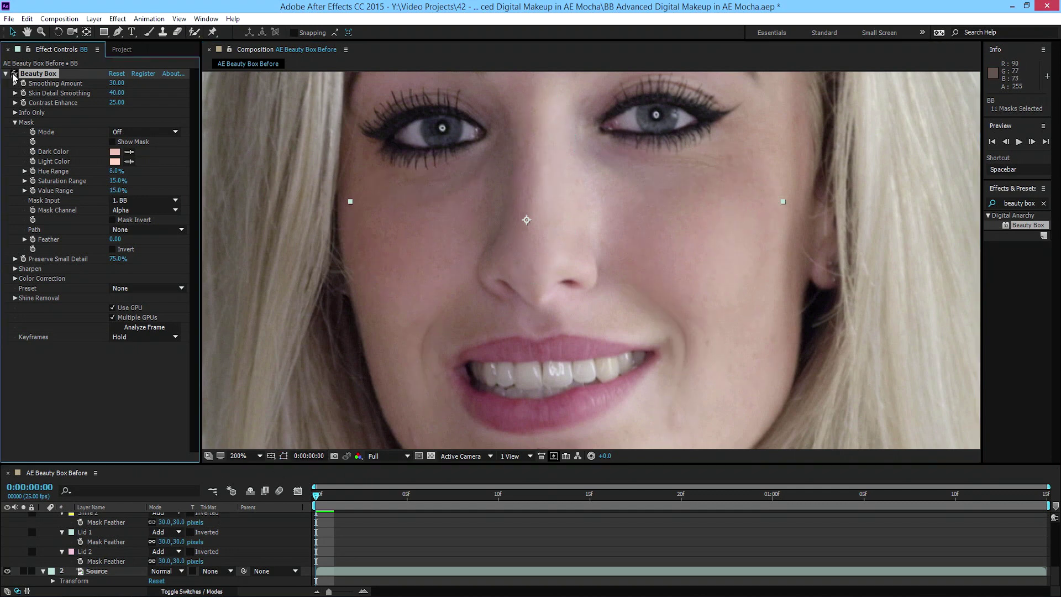
{"action": "left_click", "coordinate": [14, 74]}
{"action": "left_click", "coordinate": [14, 74]}
{"action": "left_click", "coordinate": [13, 74]}
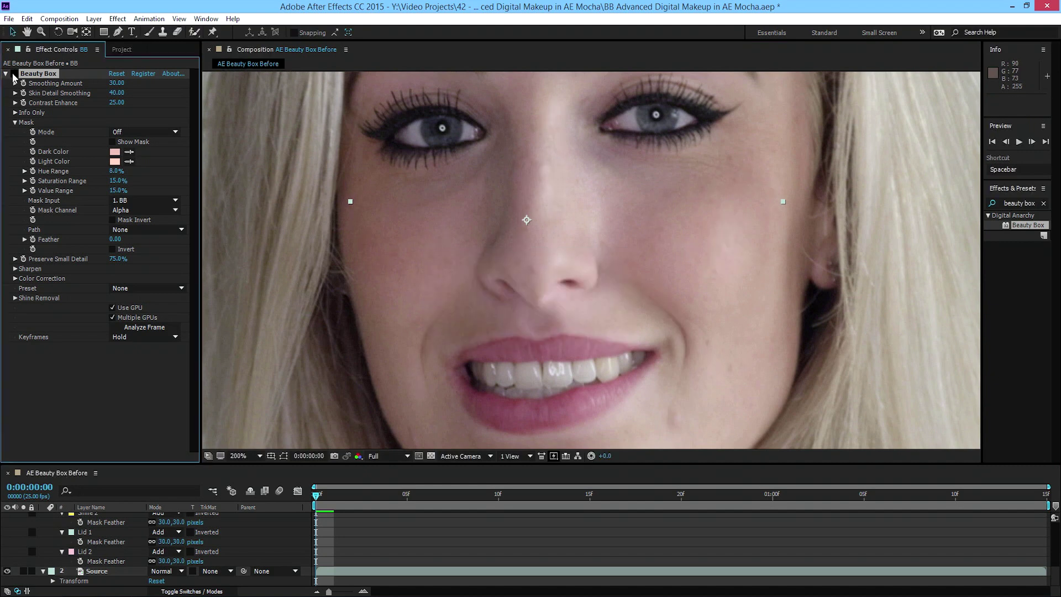
Display the mask outlines around the mouth and chin with Beauty Box disabled.
{"action": "key", "text": "h"}
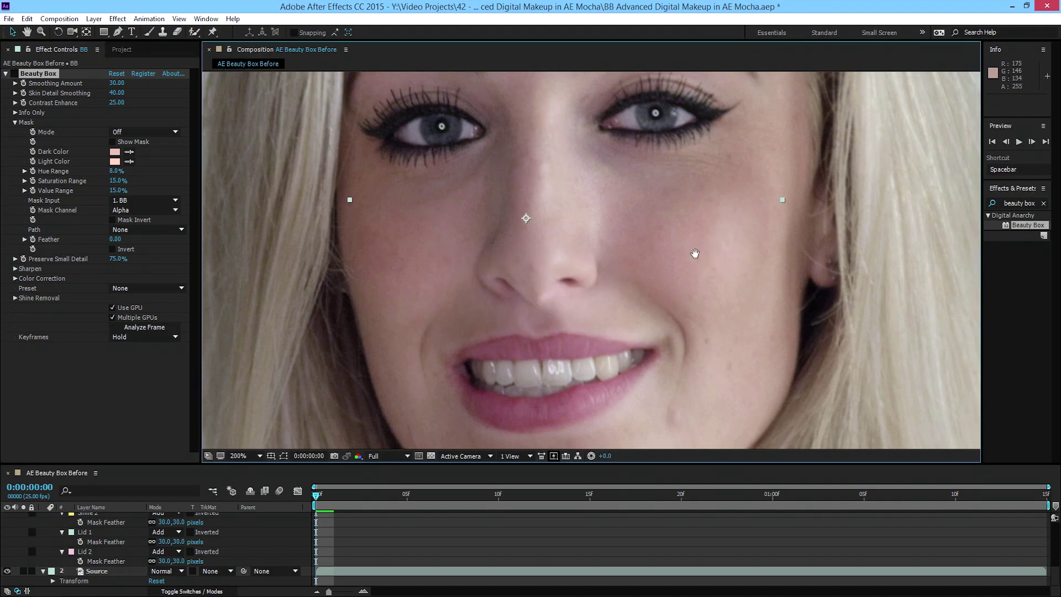
{"action": "left_click_drag", "start_coordinate": [705, 314], "coordinate": [662, 122]}
{"action": "key", "text": "v"}
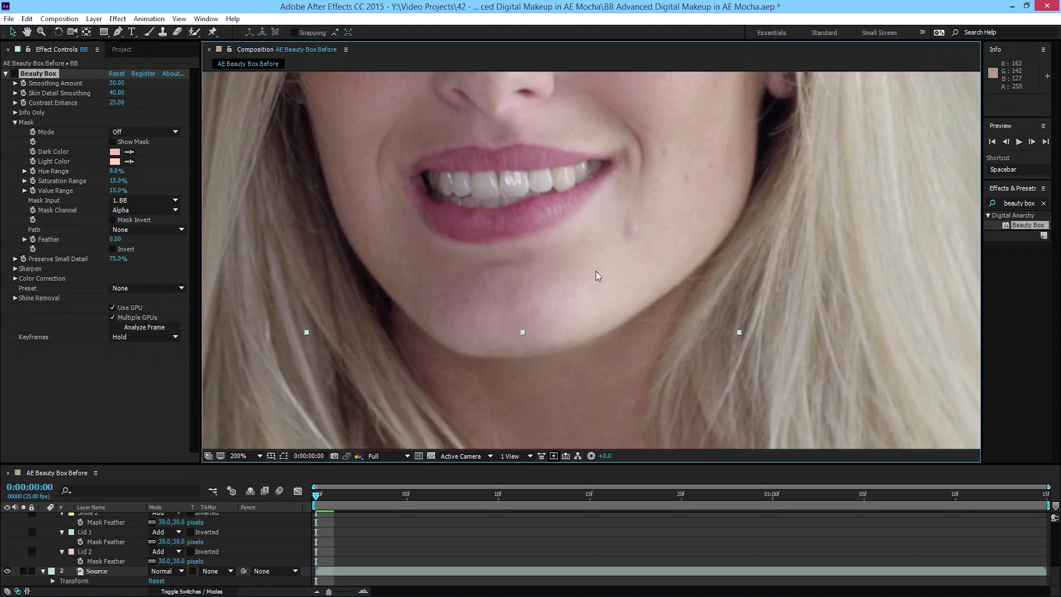
{"action": "left_click", "coordinate": [284, 455]}
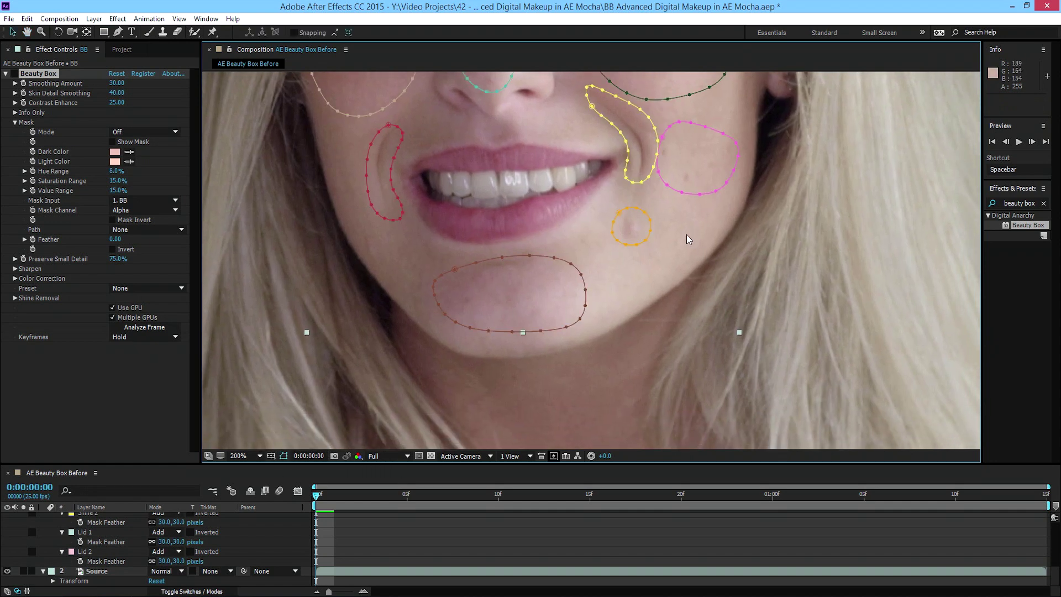
{"action": "left_click_drag", "start_coordinate": [686, 237], "coordinate": [685, 318]}
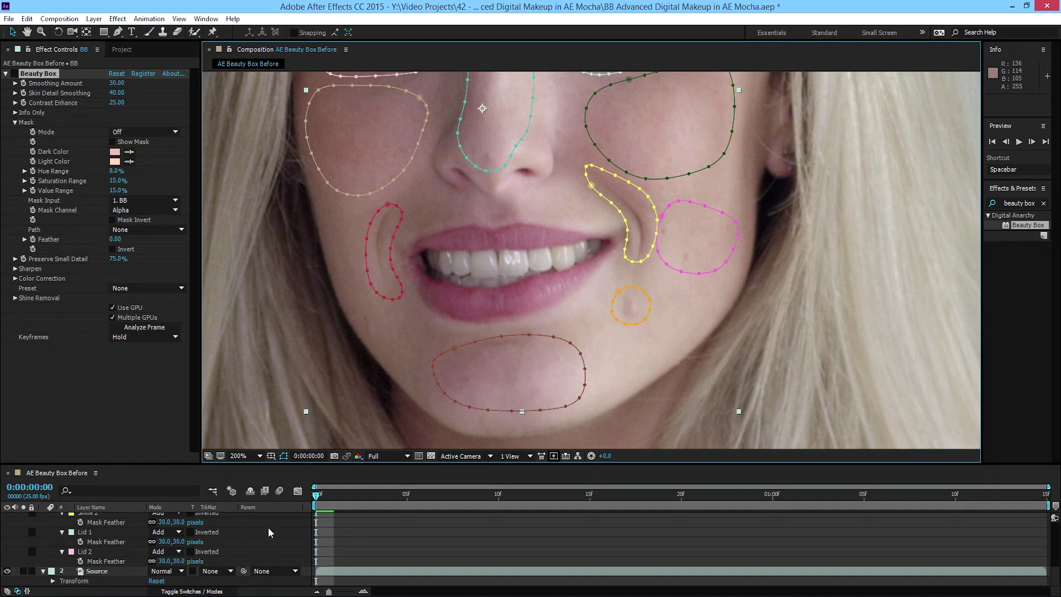
Hide the mask outlines and compare the lower face at 200% with Beauty Box on and off.
{"action": "left_click", "coordinate": [283, 456]}
{"action": "left_click", "coordinate": [14, 74]}
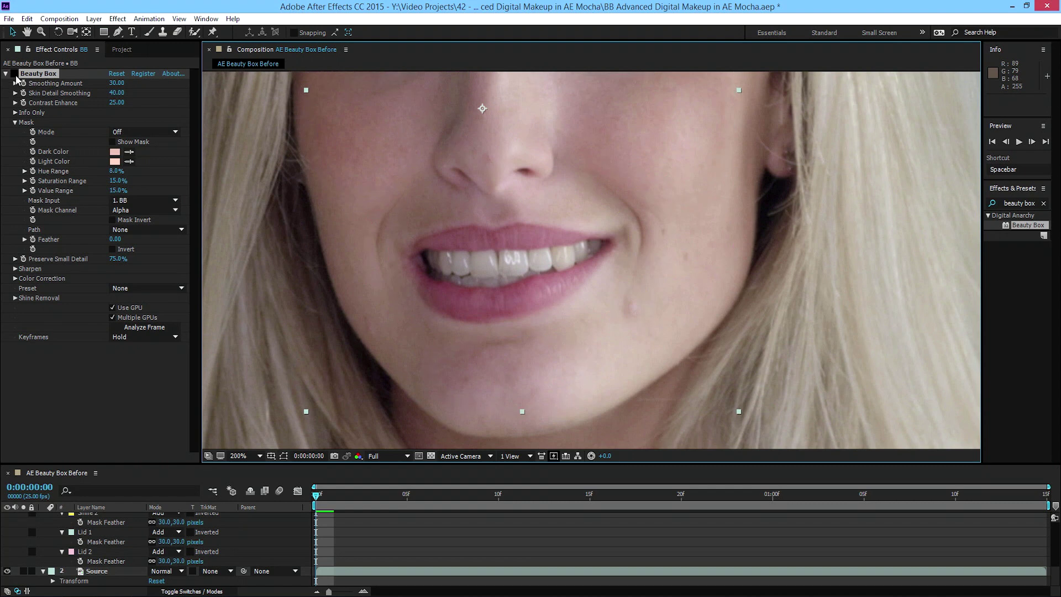
{"action": "left_click", "coordinate": [14, 74]}
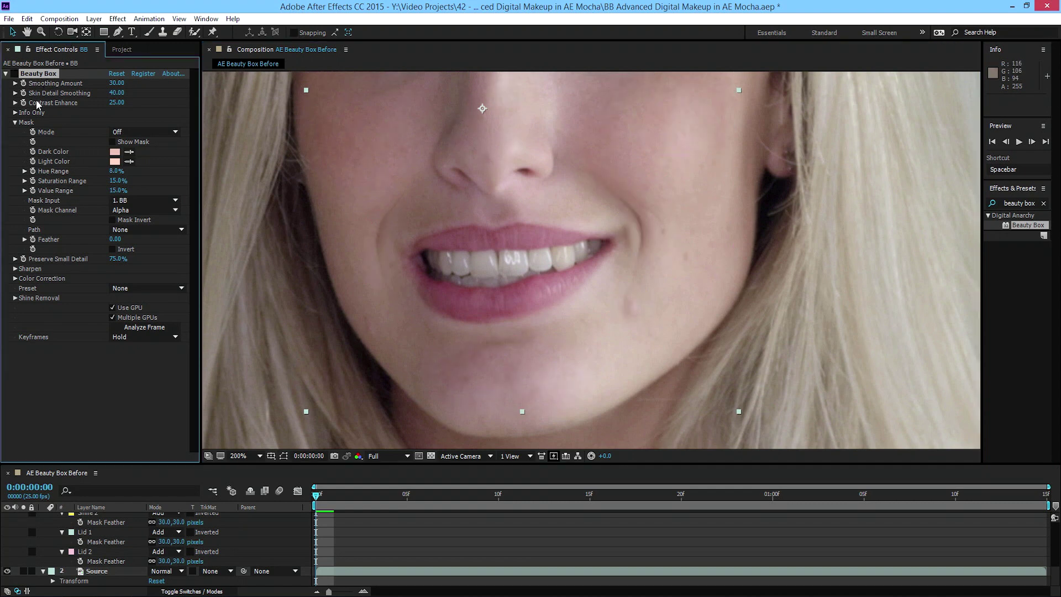
{"action": "left_click", "coordinate": [14, 74]}
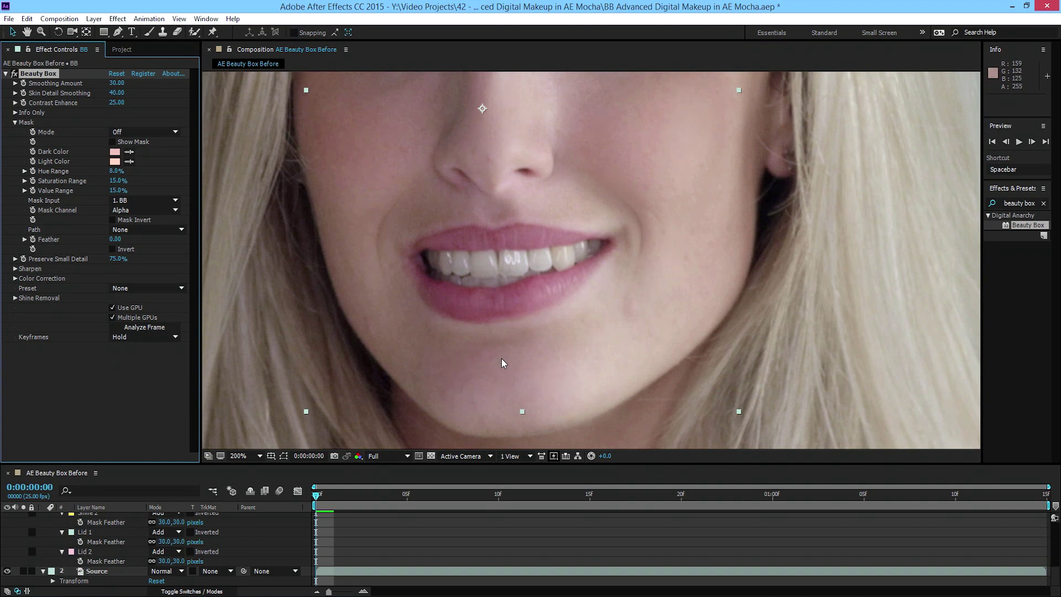
{"action": "left_click", "coordinate": [14, 74]}
{"action": "left_click", "coordinate": [14, 74]}
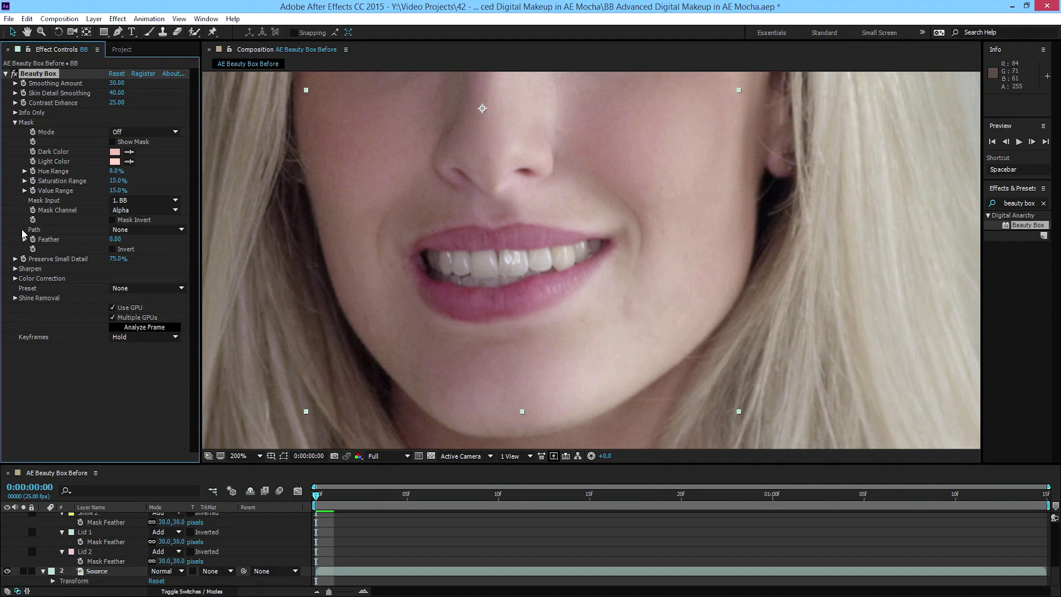
{"action": "left_click", "coordinate": [15, 74]}
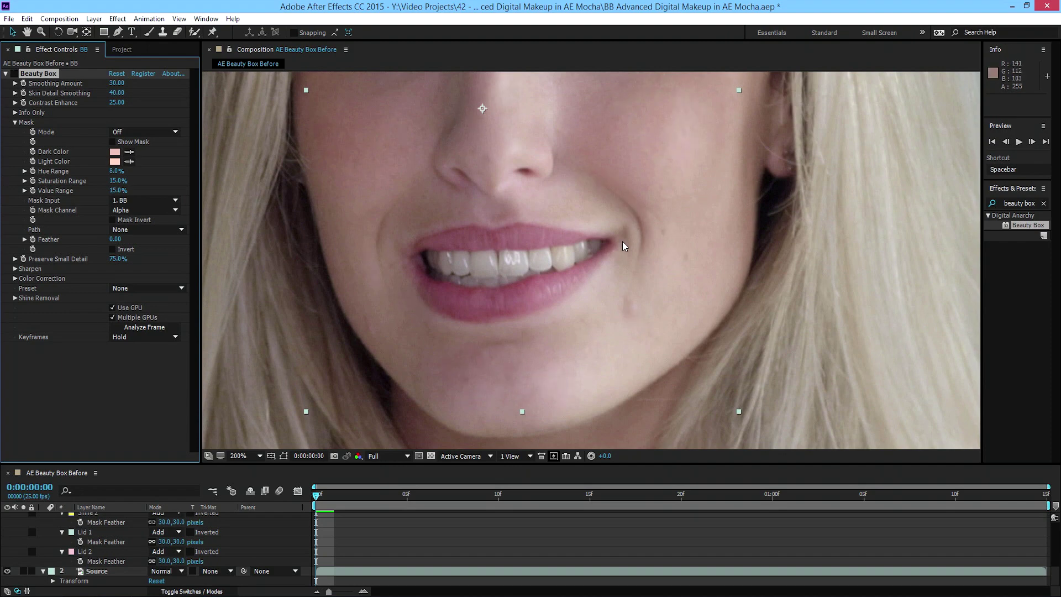
Compare the whole face at 100% with Beauty Box on and off.
{"action": "scroll", "coordinate": [622, 241], "scroll_direction": "down", "scroll_amount": 2}
{"action": "scroll", "coordinate": [613, 221], "scroll_direction": "up", "scroll_amount": 1}
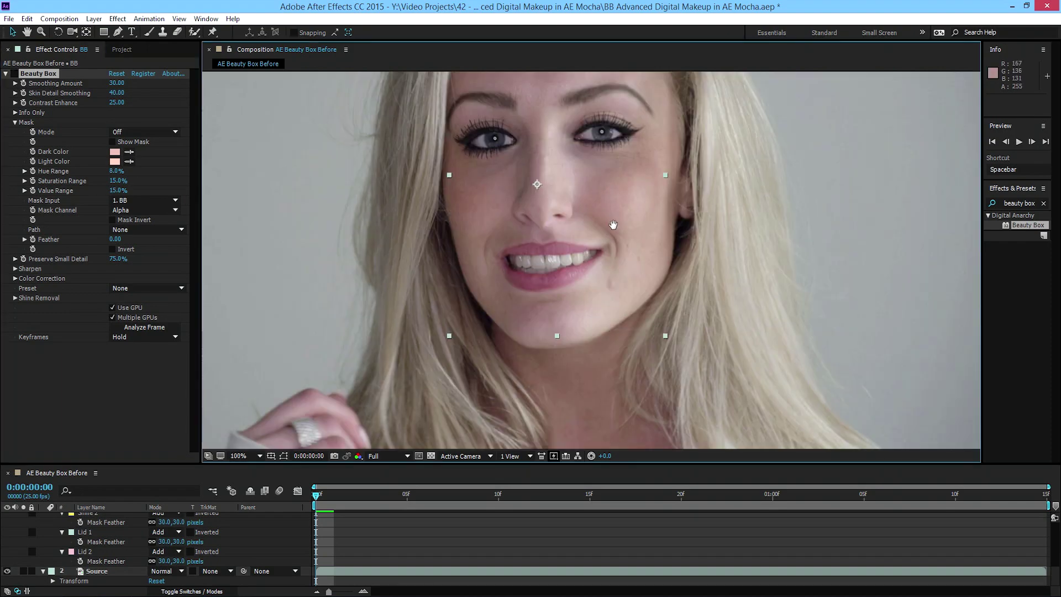
{"action": "left_click", "coordinate": [11, 74]}
{"action": "left_click_drag", "start_coordinate": [694, 283], "coordinate": [593, 213]}
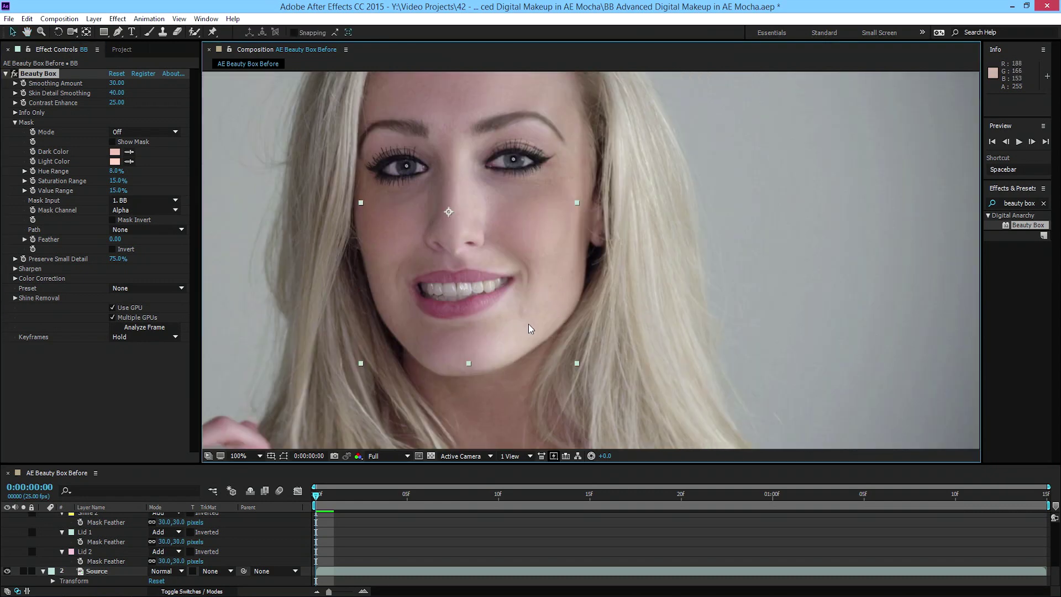
{"action": "left_click", "coordinate": [12, 74]}
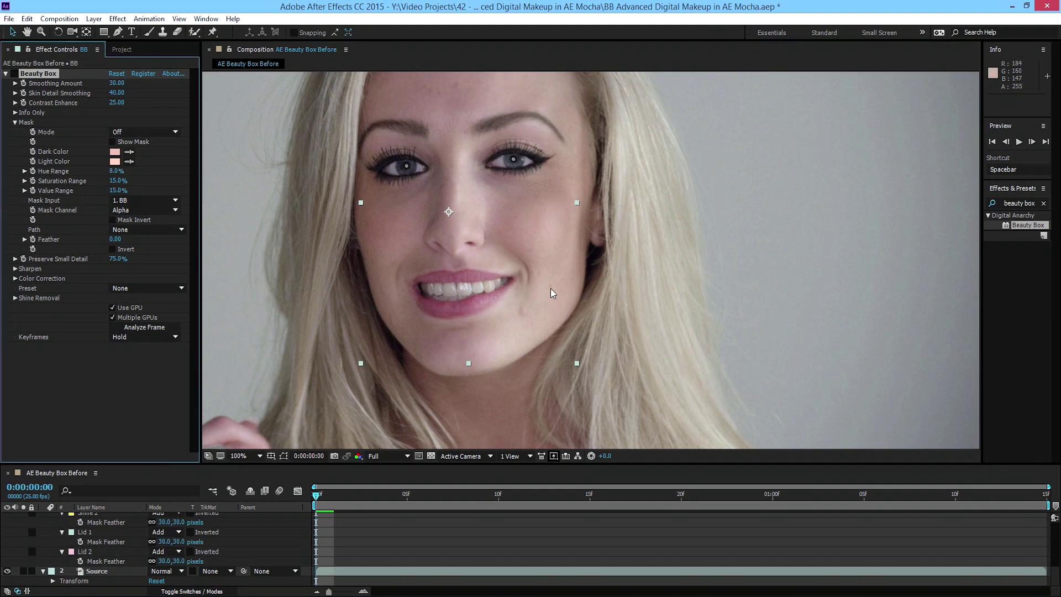
{"action": "scroll", "coordinate": [551, 287], "scroll_direction": "up", "scroll_amount": 2}
{"action": "left_click_drag", "start_coordinate": [479, 259], "coordinate": [599, 307]}
{"action": "scroll", "coordinate": [479, 251], "scroll_direction": "down", "scroll_amount": 2}
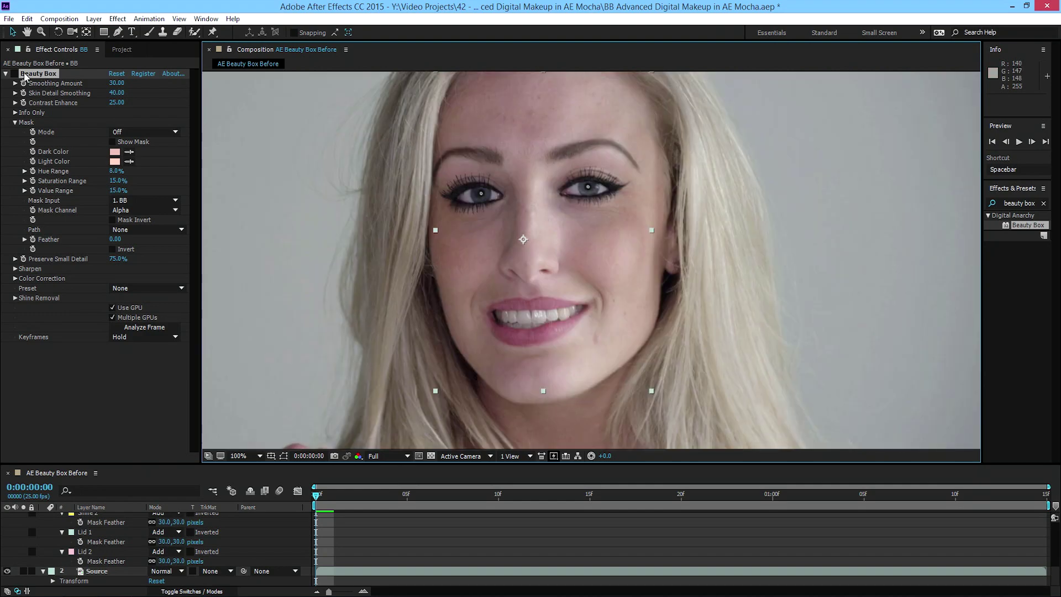
{"action": "left_click", "coordinate": [14, 74]}
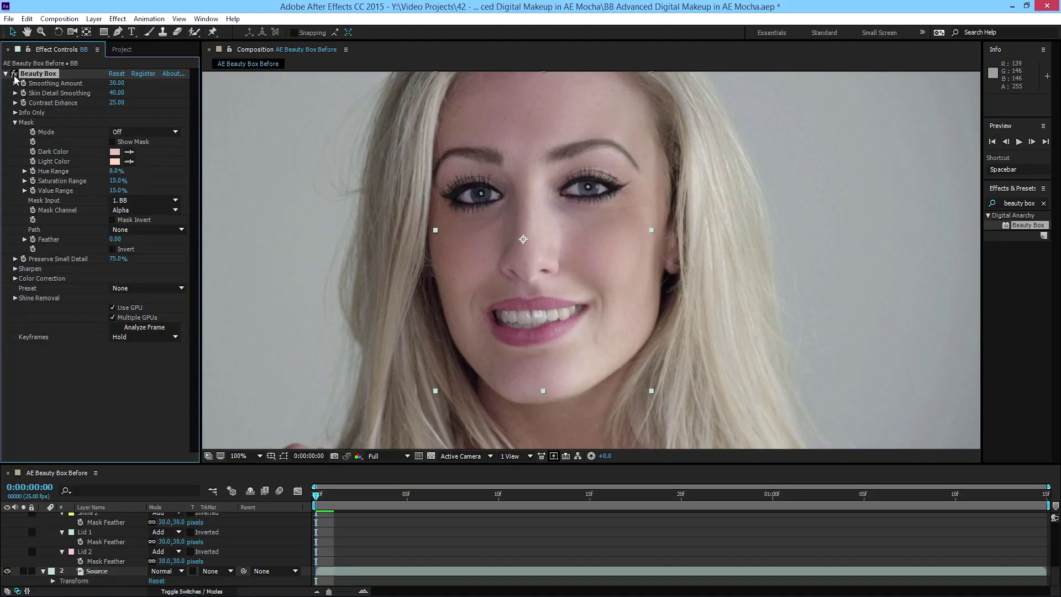
Inspect the mouth, chin and jaw at 200%, toggling Beauty Box to check the retouching.
{"action": "scroll", "coordinate": [642, 190], "scroll_direction": "up", "scroll_amount": 1}
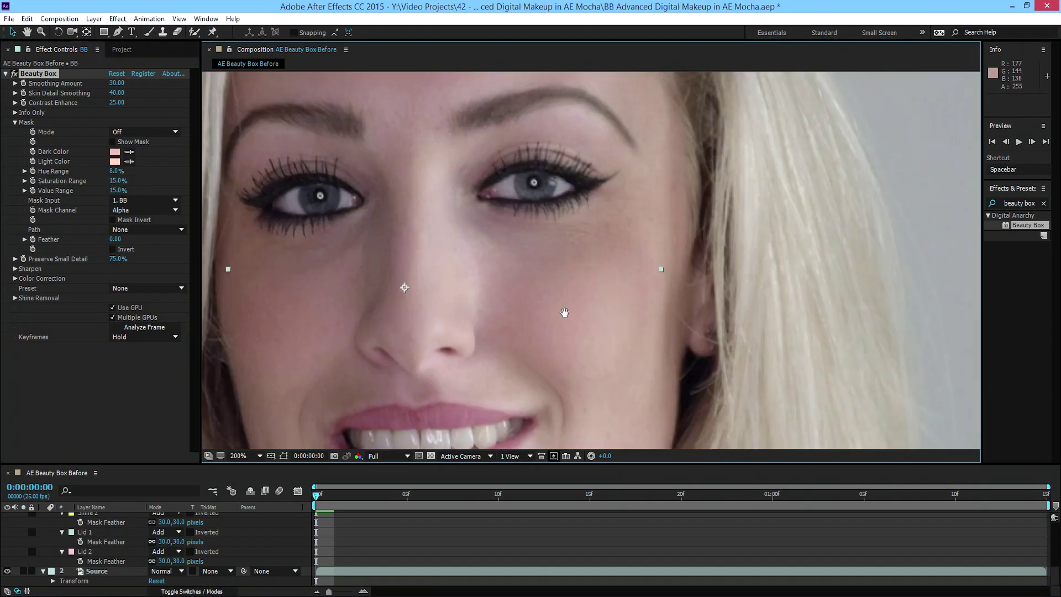
{"action": "left_click_drag", "start_coordinate": [564, 312], "coordinate": [579, 58]}
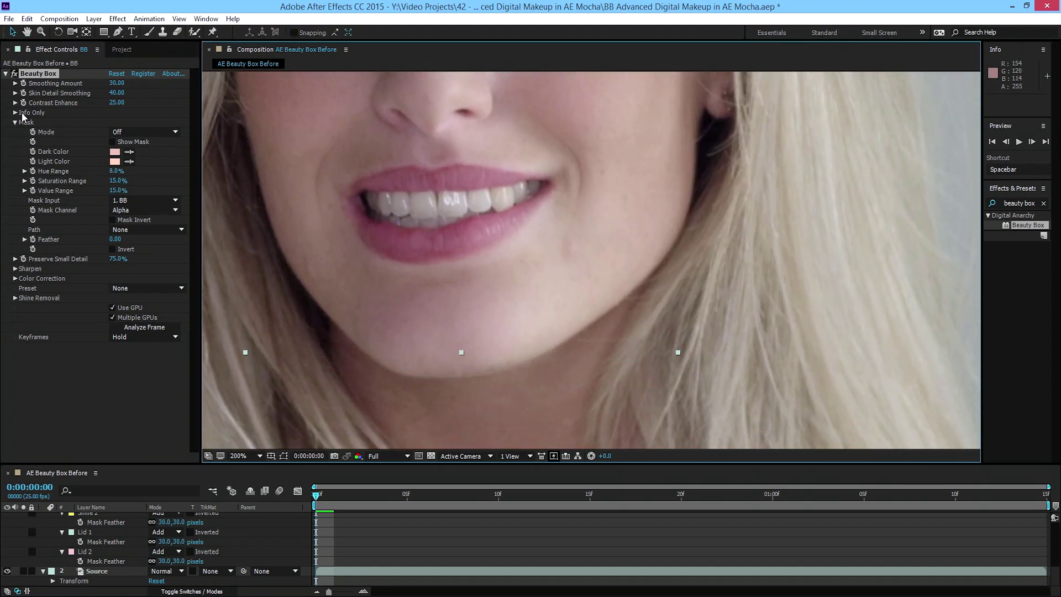
{"action": "left_click", "coordinate": [15, 75]}
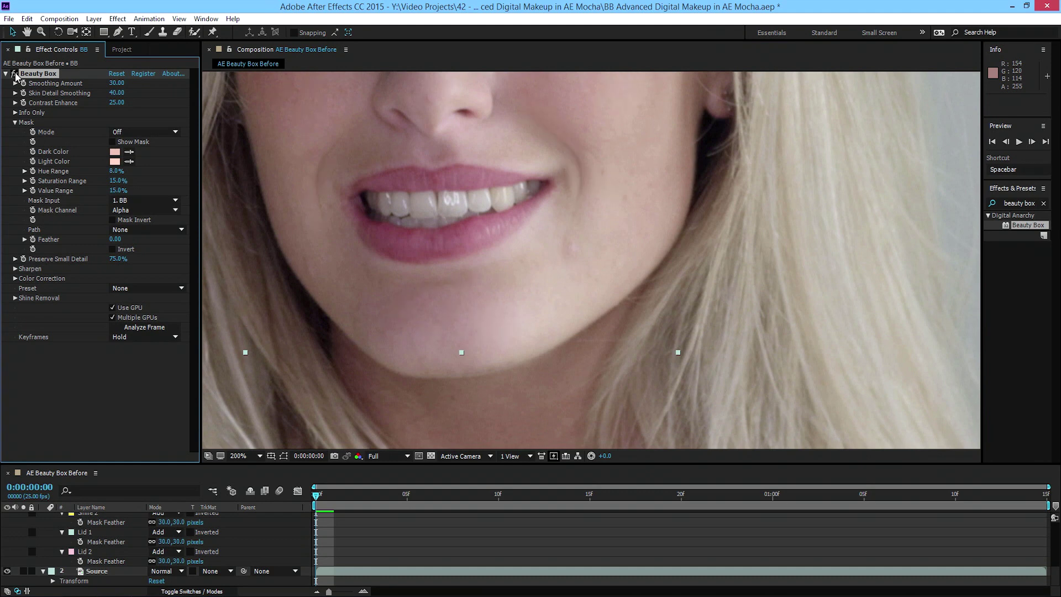
Play the clip at 100% zoom, toggling Beauty Box to compare the retouched and original footage in motion.
{"action": "key", "text": "/"}
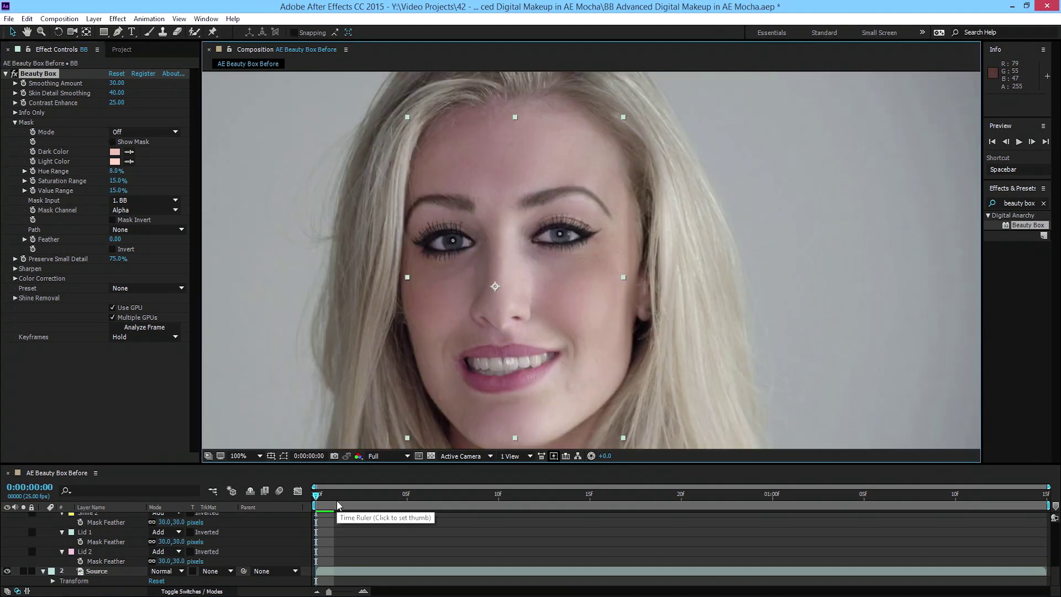
{"action": "key", "text": "space"}
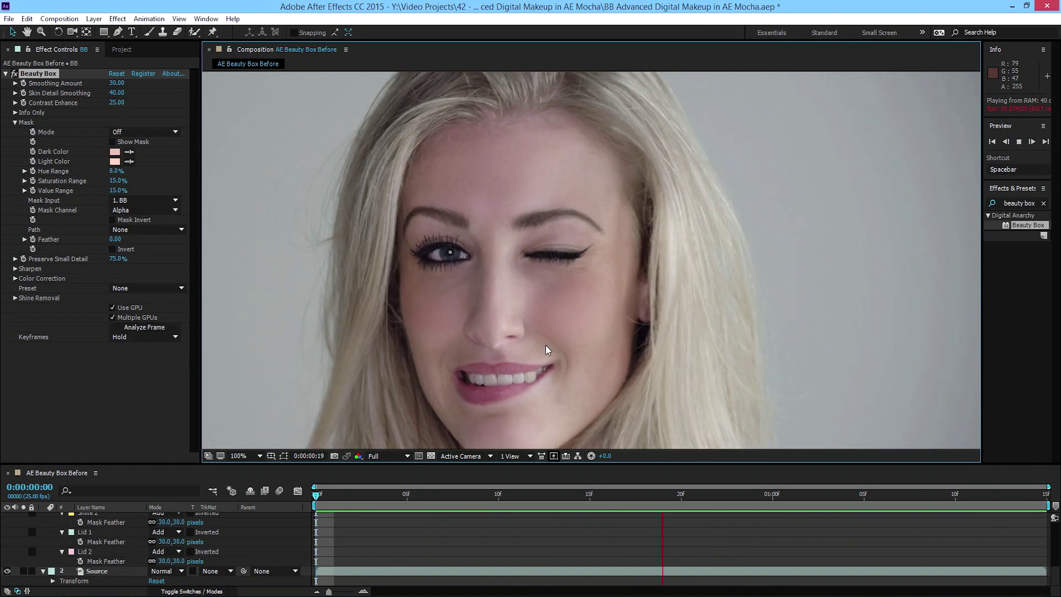
{"action": "left_click", "coordinate": [15, 74]}
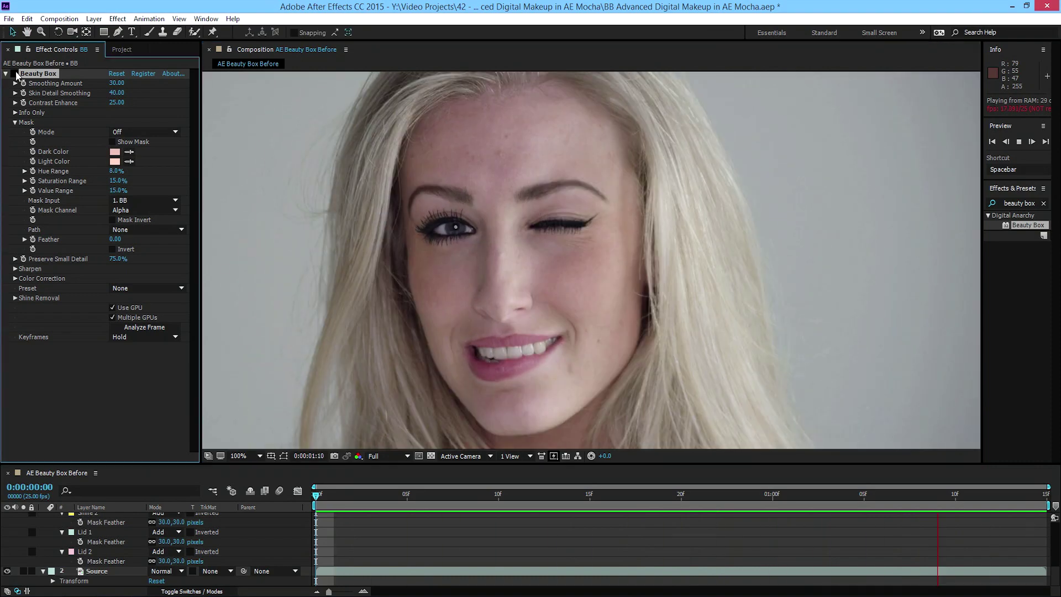
{"action": "left_click", "coordinate": [15, 74]}
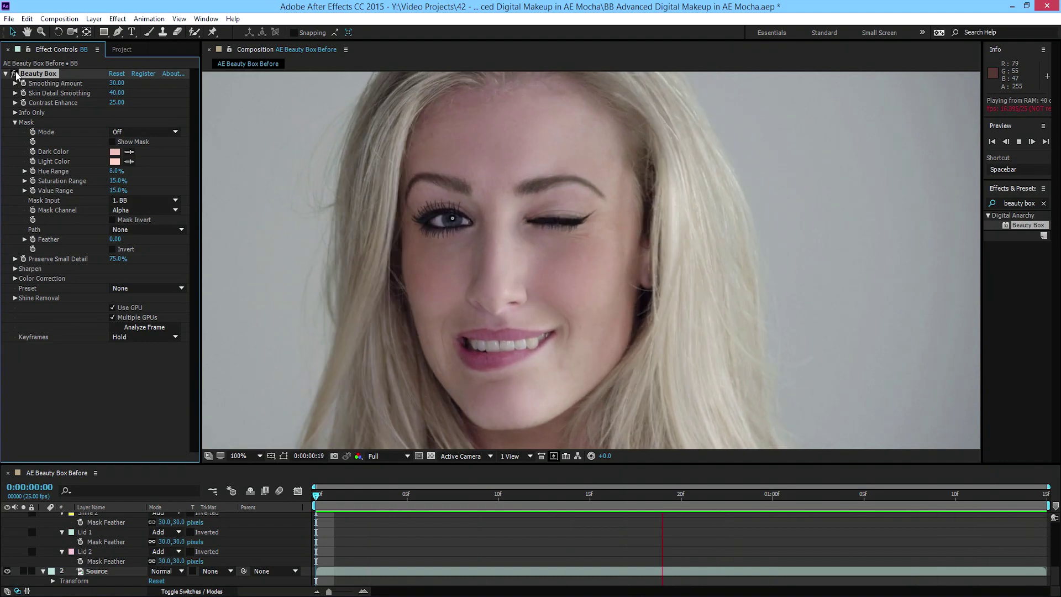
{"action": "left_click", "coordinate": [15, 74]}
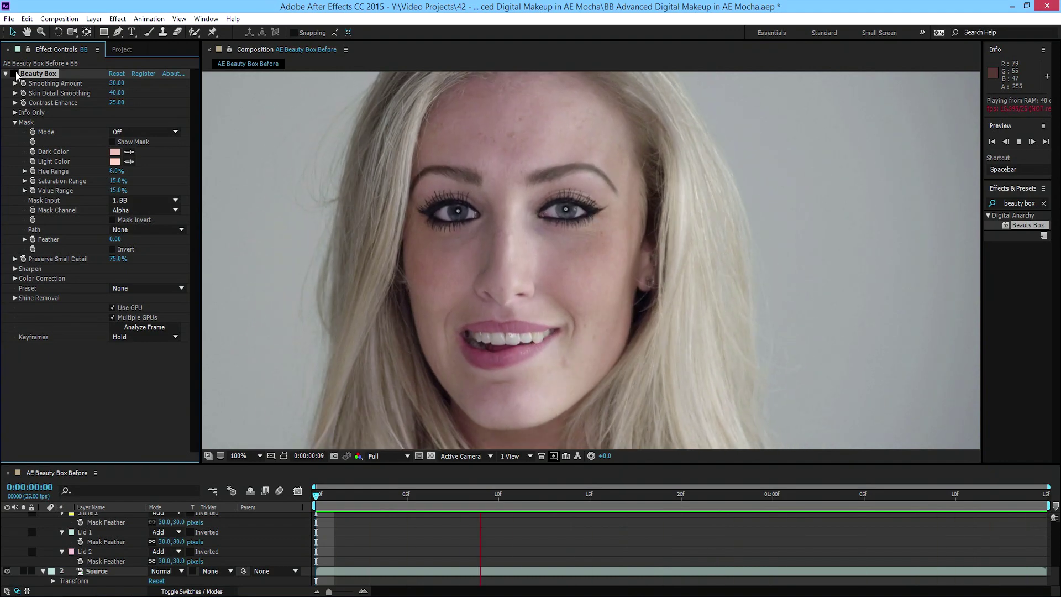
{"action": "left_click", "coordinate": [16, 74]}
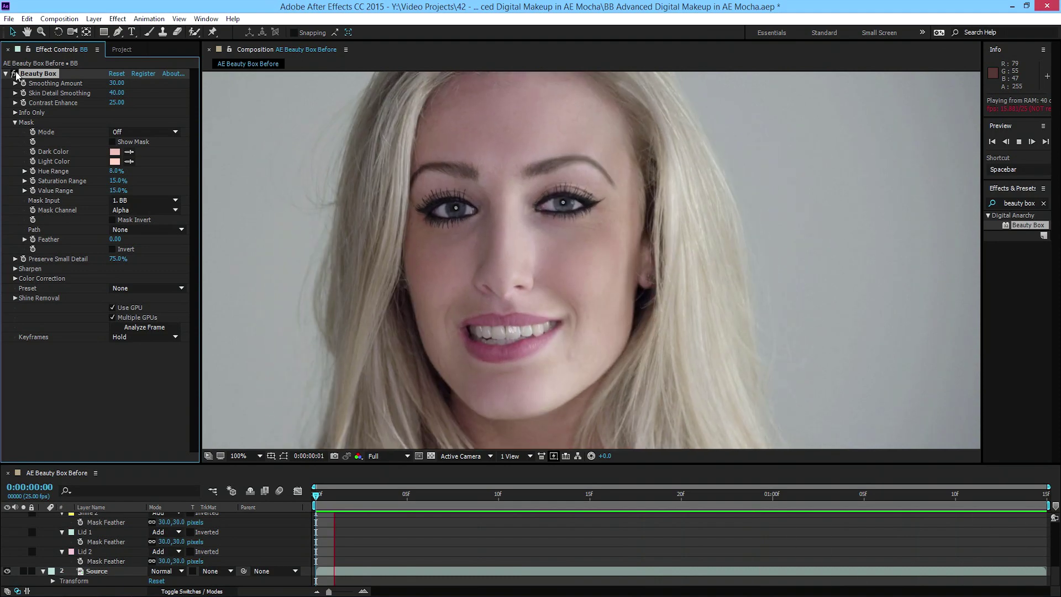